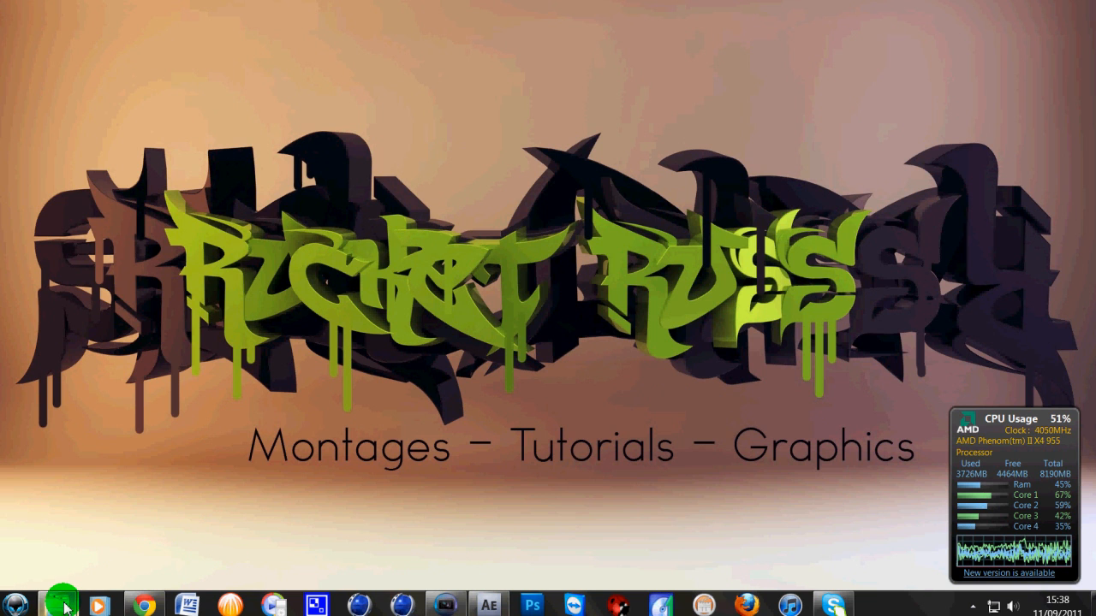
- View the rendered clips in the After Effects Outputs Presets folder and switch to Vegas Pro
{"action": "mouse_move", "coordinate": [65, 608]}
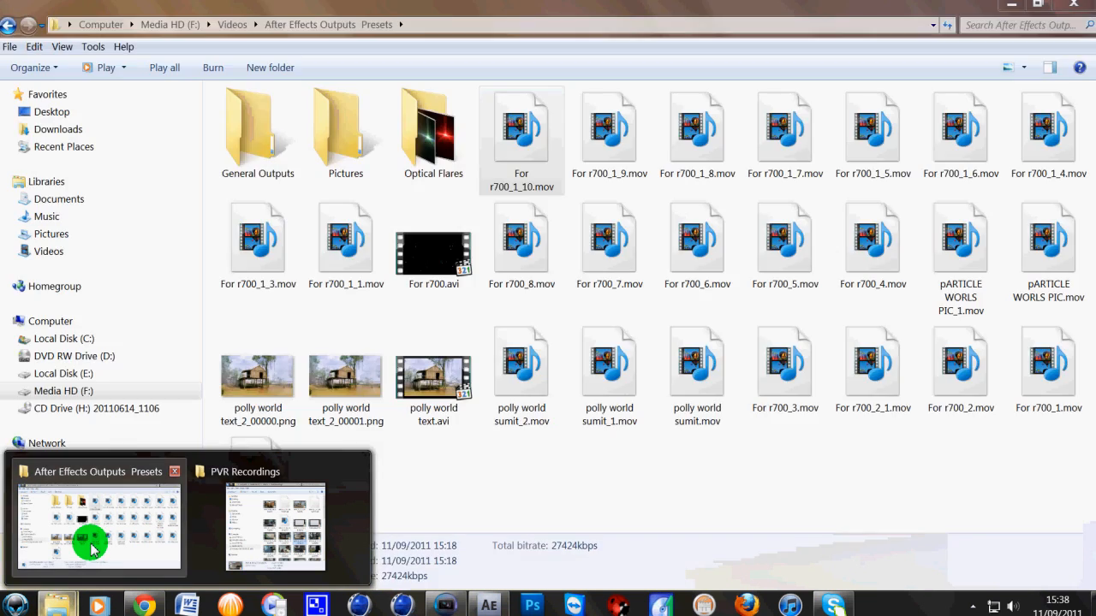
{"action": "left_click", "coordinate": [85, 541]}
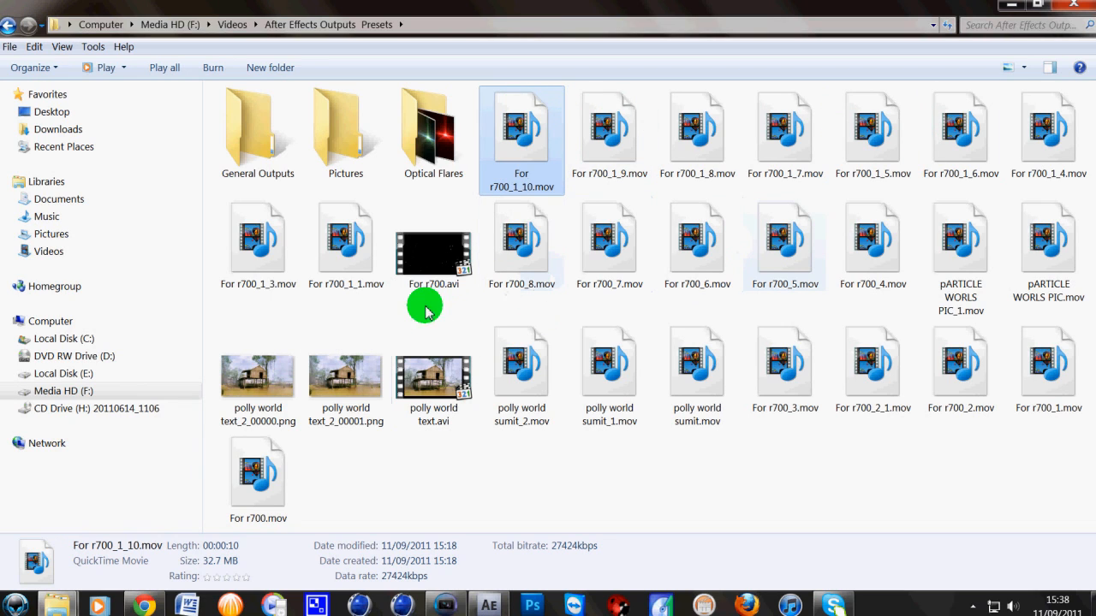
{"action": "left_click", "coordinate": [446, 597]}
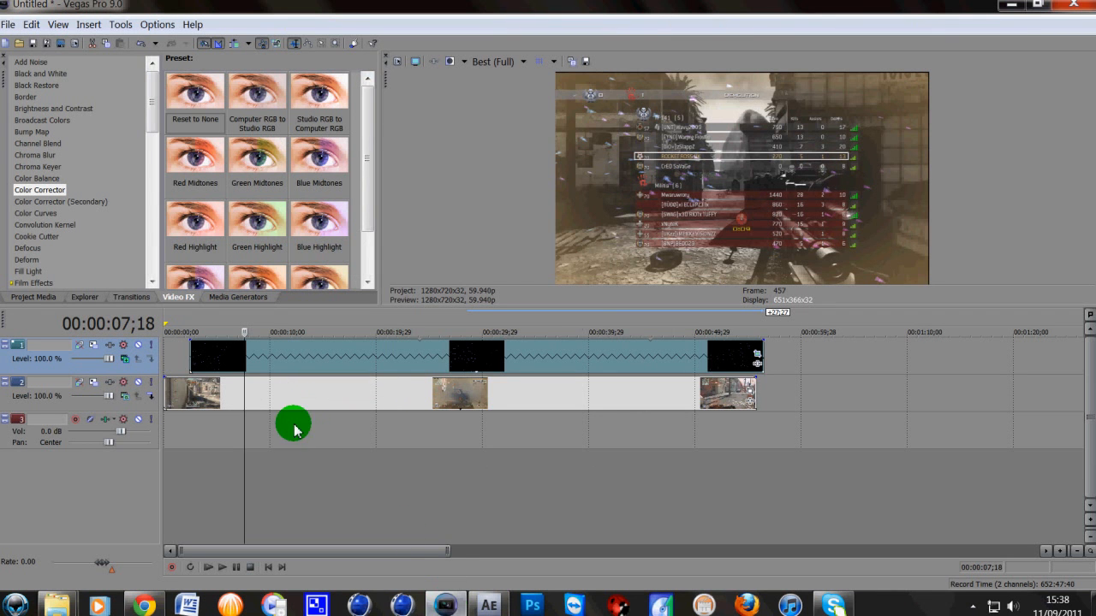
- Preview the gameplay footage with the particle track muted, and delete the existing particle clip from that upper track
{"action": "left_click", "coordinate": [137, 346]}
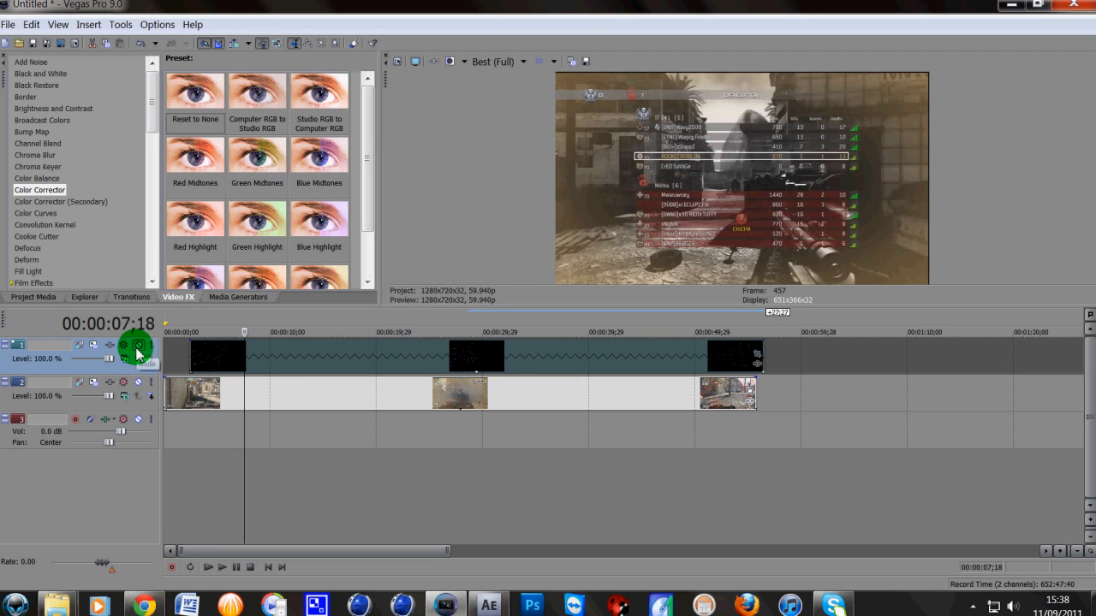
{"action": "left_click", "coordinate": [403, 386]}
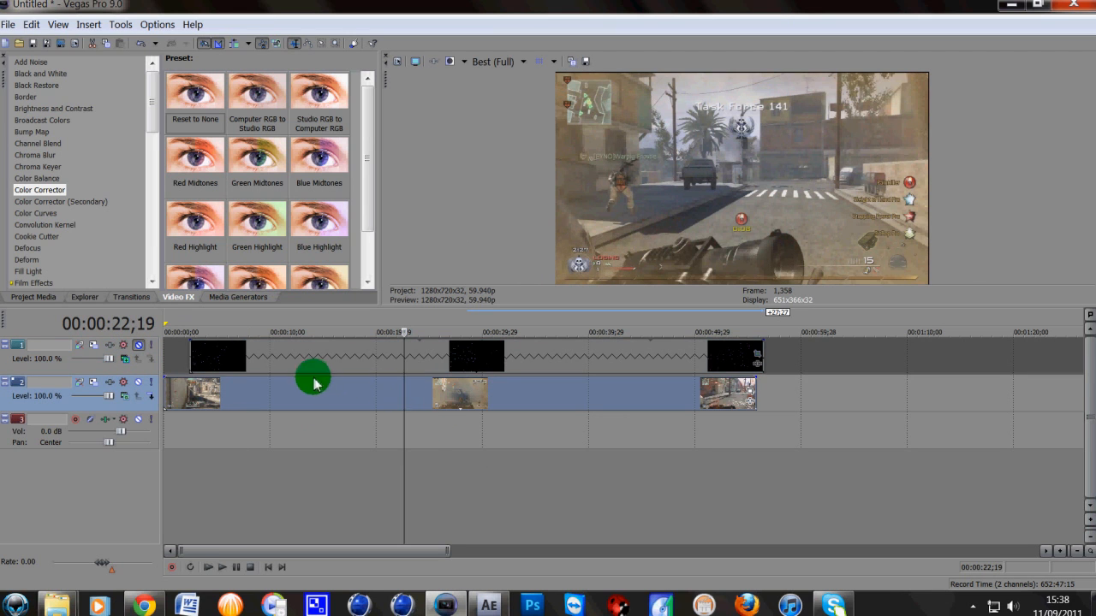
{"action": "left_click", "coordinate": [264, 386]}
{"action": "left_click", "coordinate": [216, 386]}
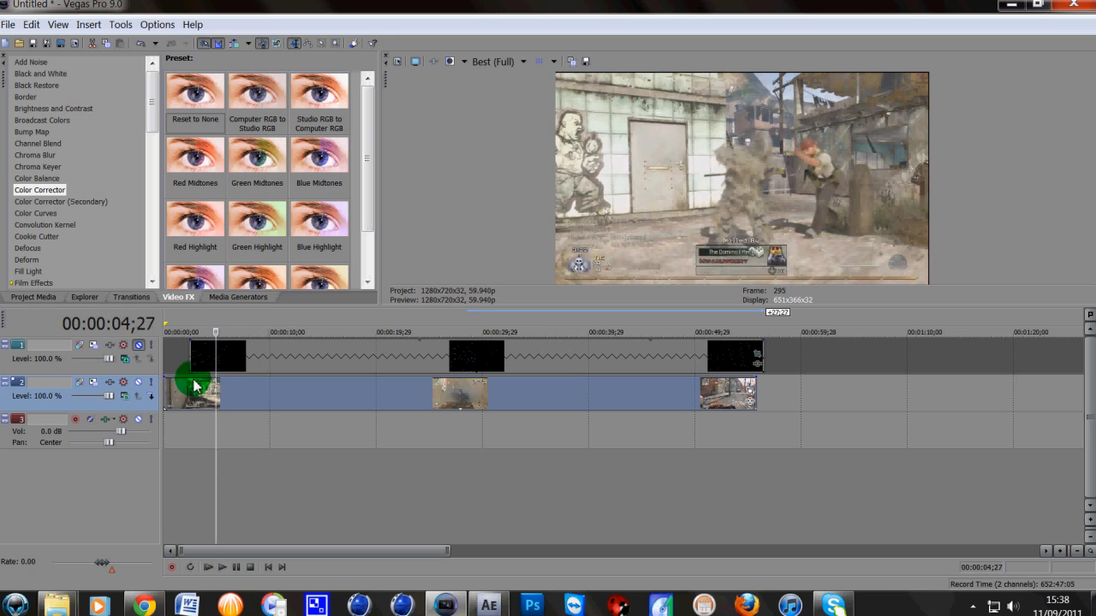
{"action": "left_click", "coordinate": [269, 369]}
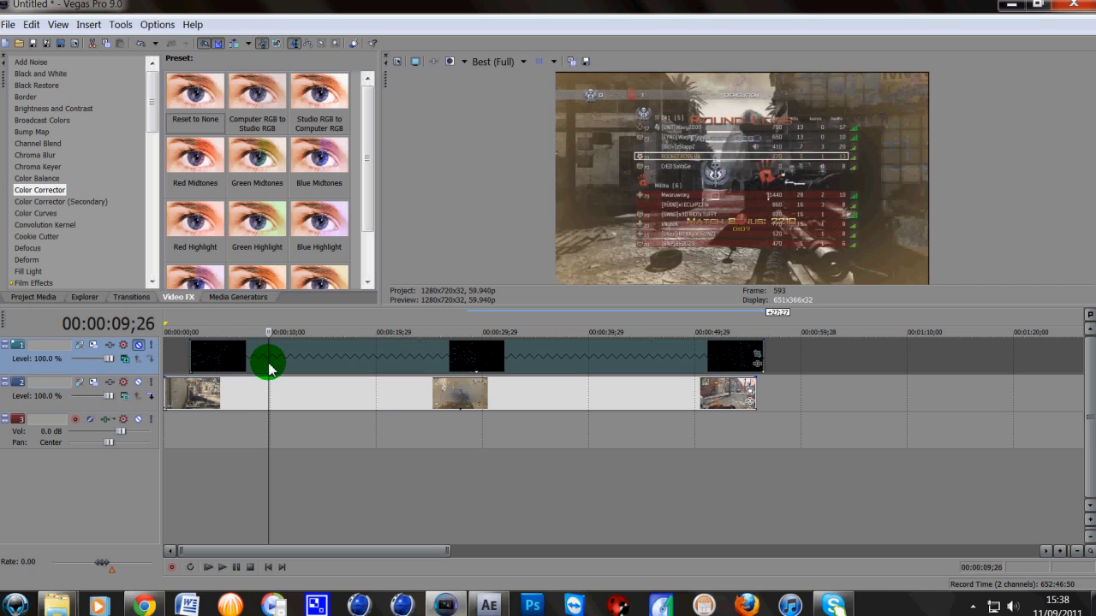
{"action": "key", "text": "Delete"}
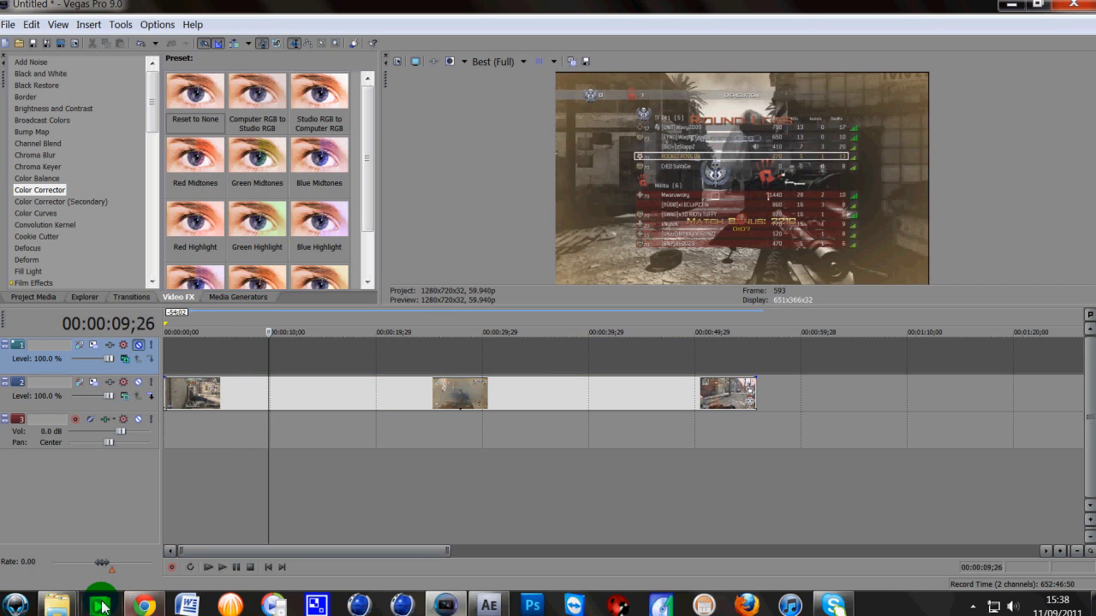
- Import For r700_1_9.mov from the presets folder to the start of the upper video track and unmute that track
{"action": "left_click", "coordinate": [62, 606]}
{"action": "left_click", "coordinate": [134, 542]}
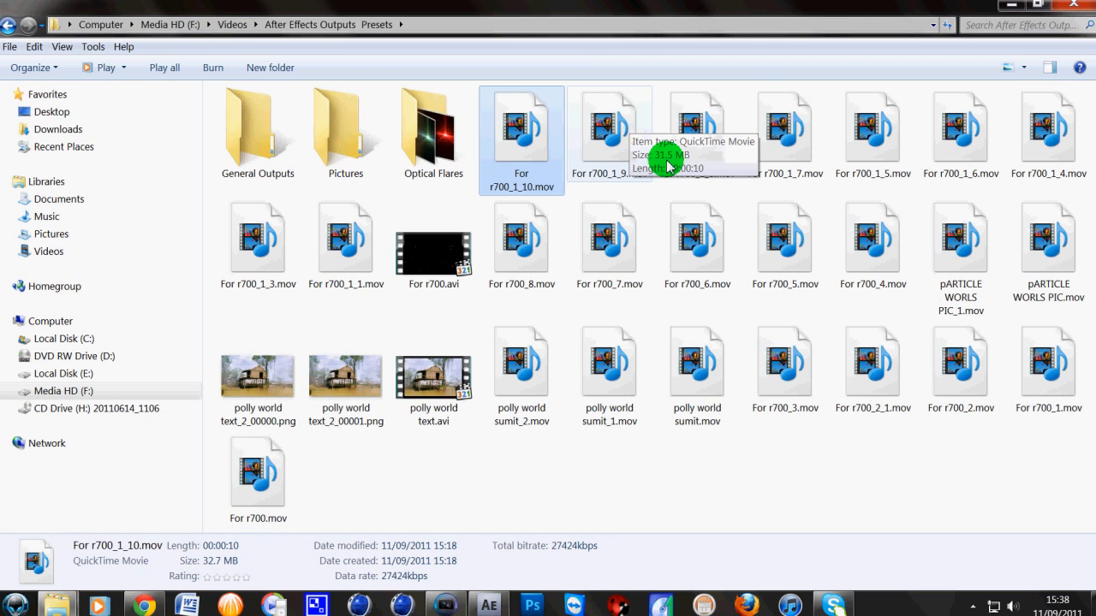
{"action": "left_click", "coordinate": [610, 131]}
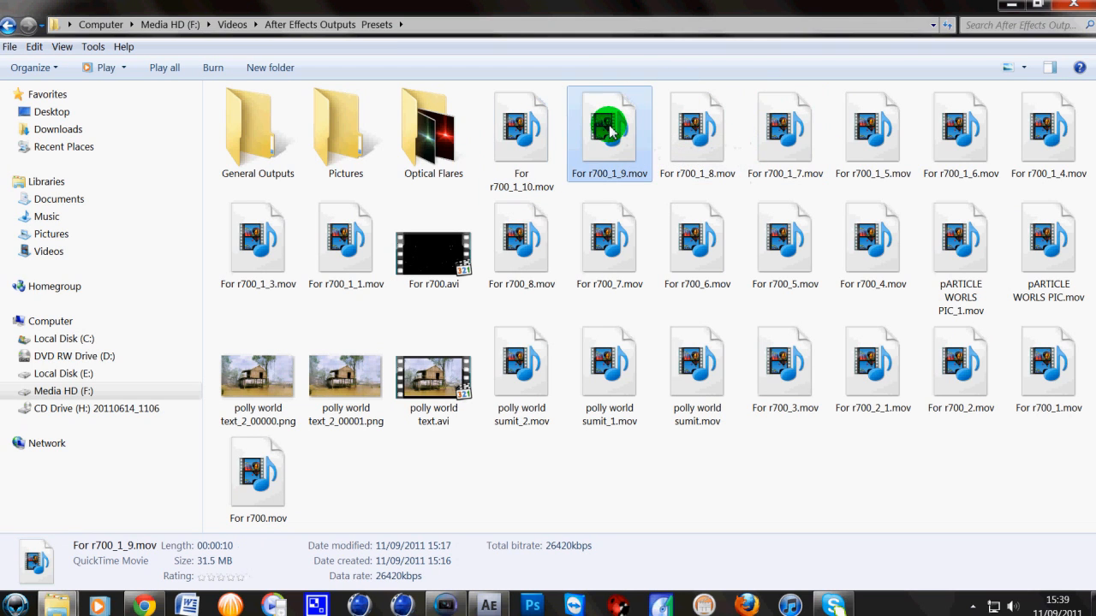
{"action": "left_click_drag", "start_coordinate": [610, 130], "coordinate": [137, 351]}
{"action": "left_click", "coordinate": [208, 351]}
{"action": "left_click_drag", "start_coordinate": [124, 360], "coordinate": [164, 145]}
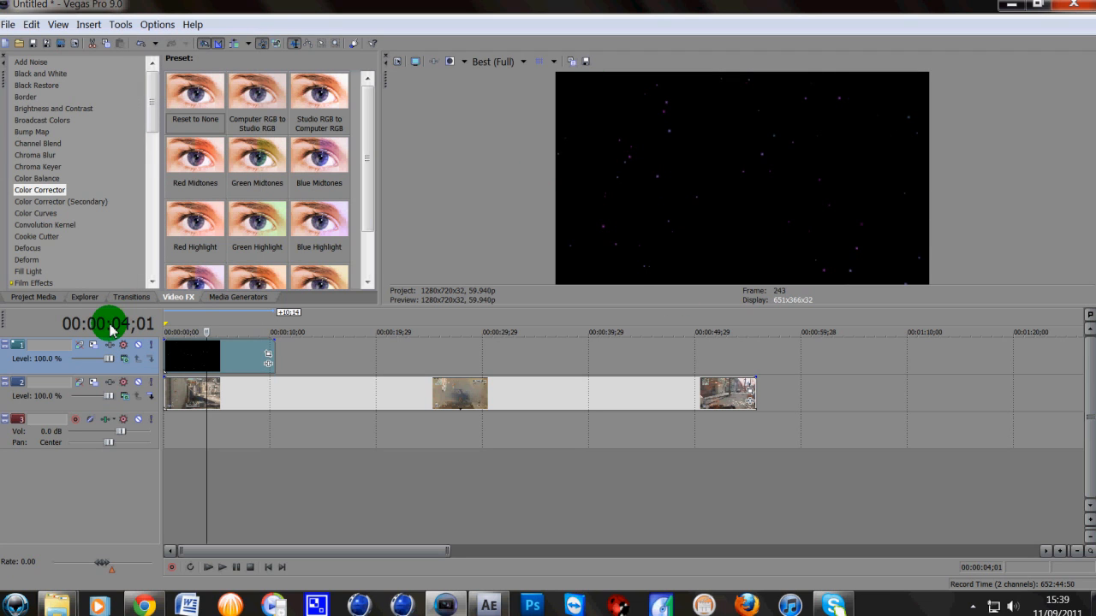
- Set the upper track's compositing mode to Add and preview the particles over the gameplay
{"action": "left_click", "coordinate": [125, 367]}
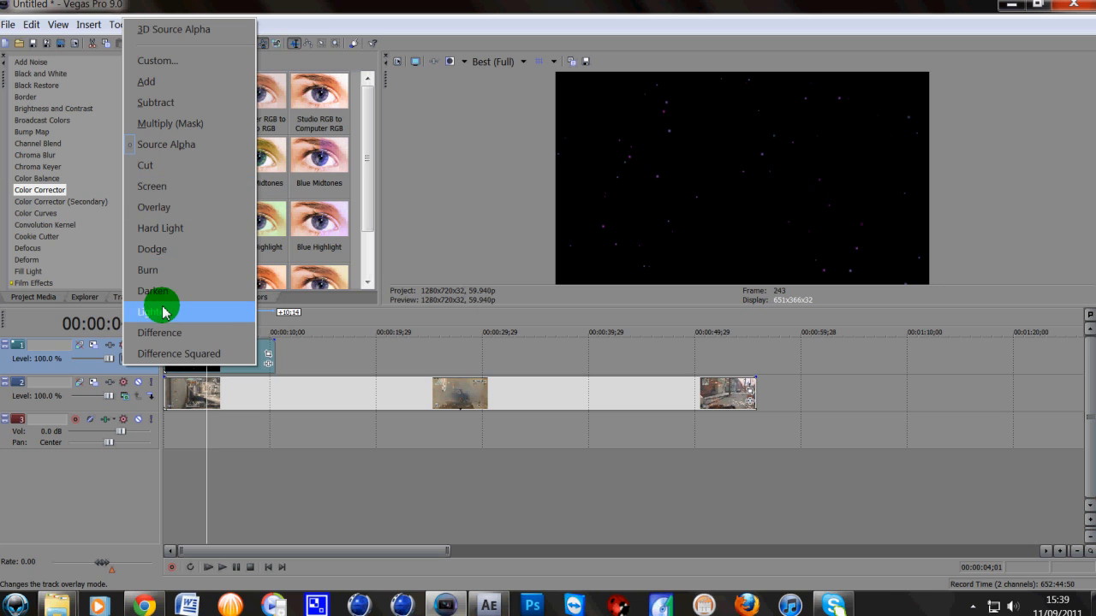
{"action": "left_click", "coordinate": [157, 82]}
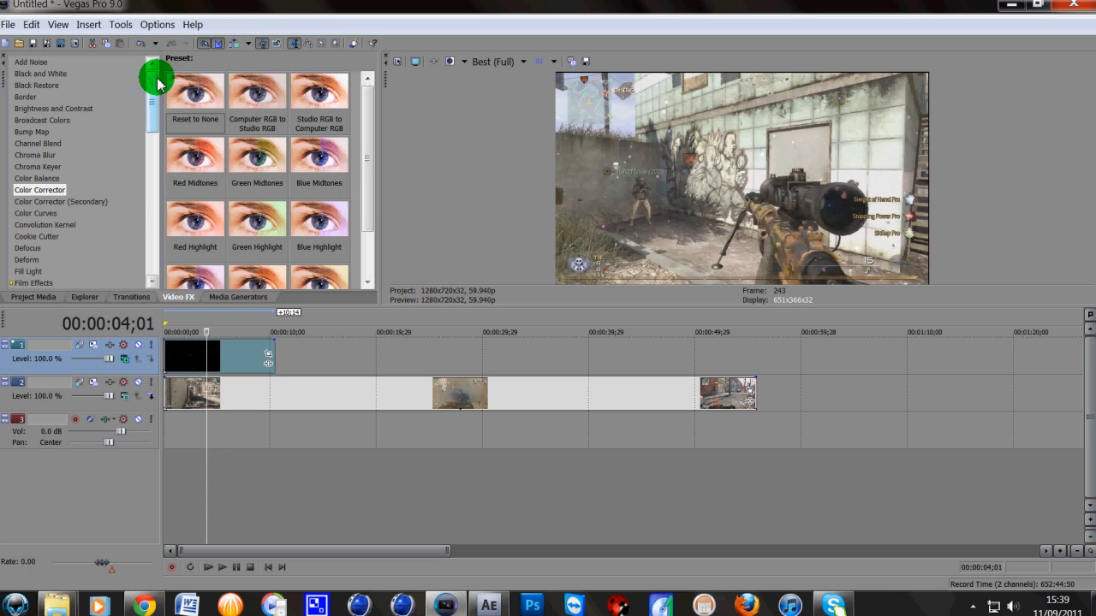
{"action": "left_click", "coordinate": [248, 393]}
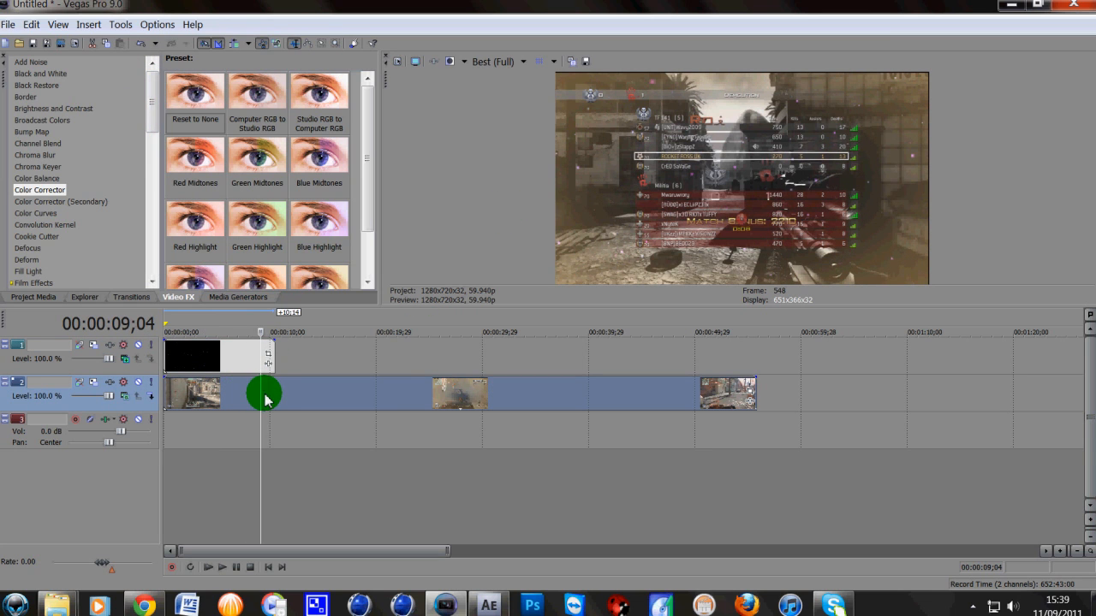
- Extend the end of the particle clip to about 15 seconds and play back the overlay on the gameplay
{"action": "left_click_drag", "start_coordinate": [274, 358], "coordinate": [325, 358]}
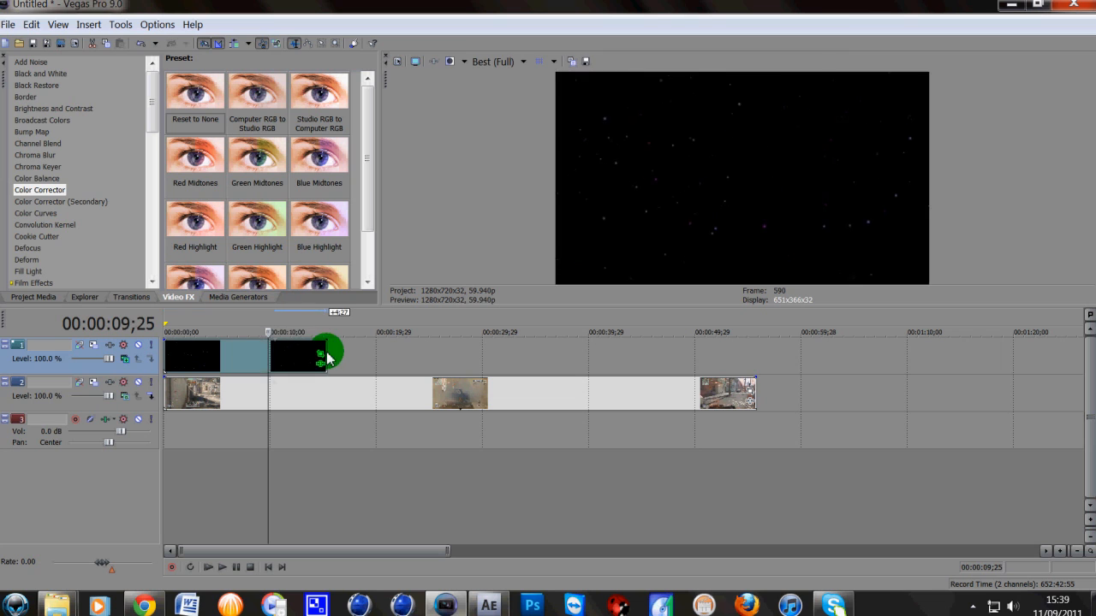
{"action": "left_click", "coordinate": [287, 367]}
{"action": "left_click", "coordinate": [300, 366]}
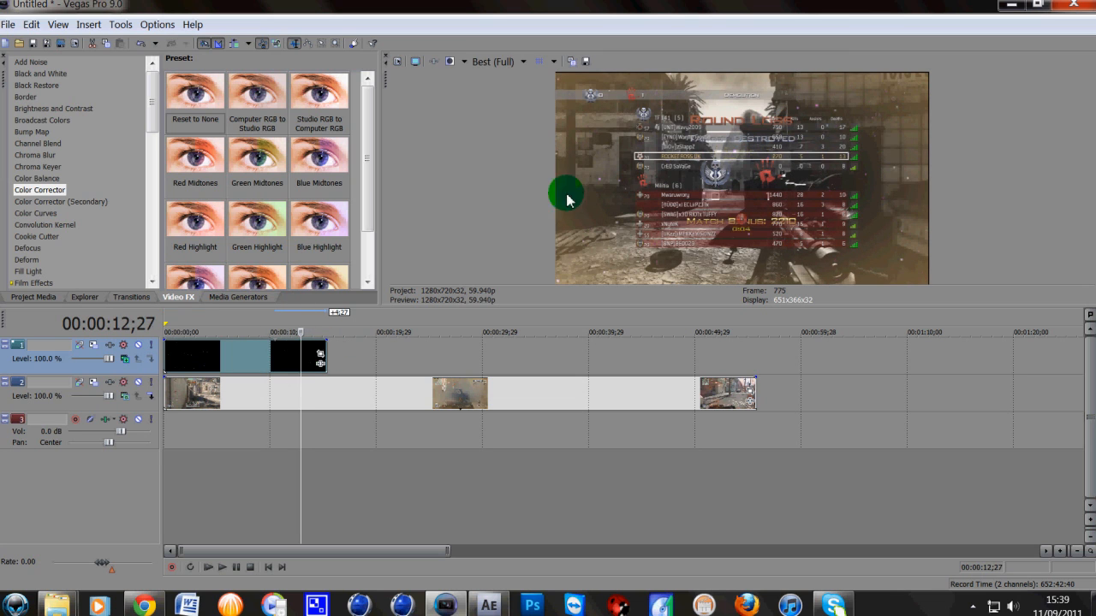
{"action": "left_click", "coordinate": [270, 360]}
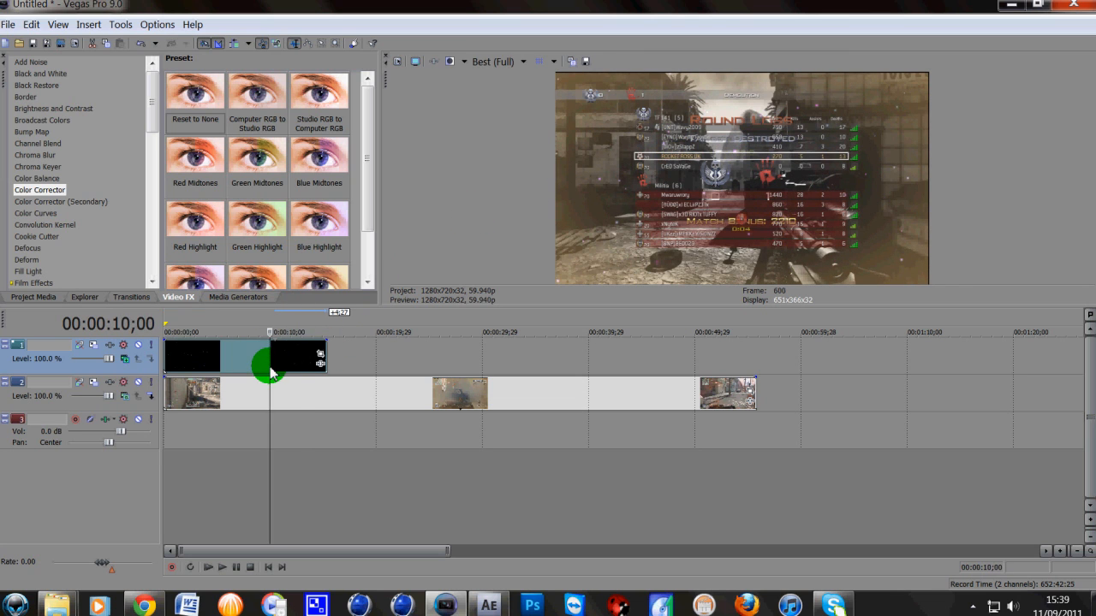
{"action": "left_click", "coordinate": [249, 366]}
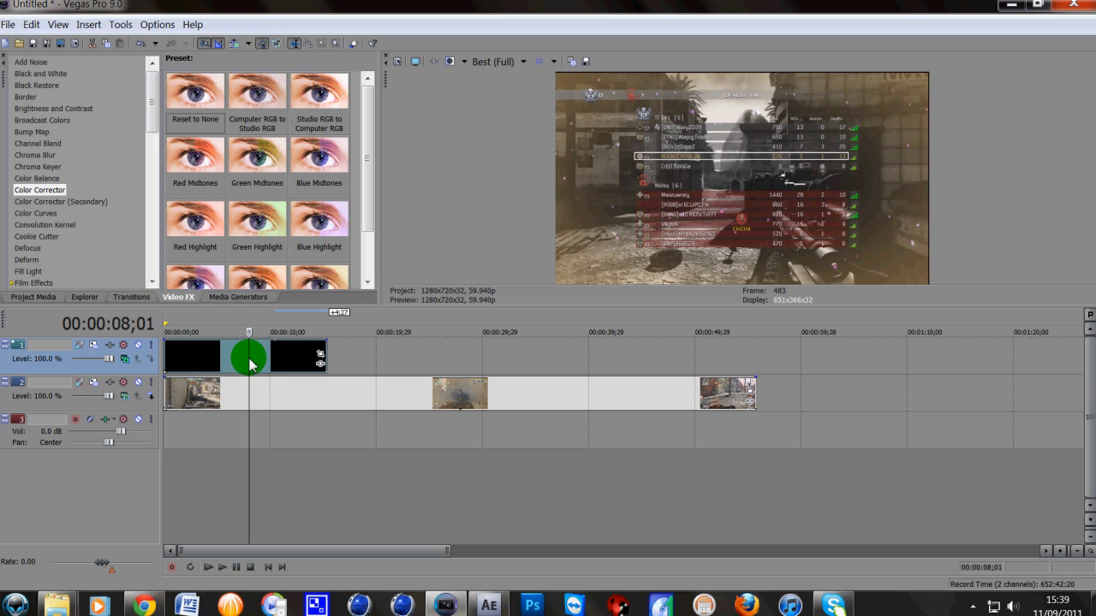
{"action": "left_click", "coordinate": [168, 368]}
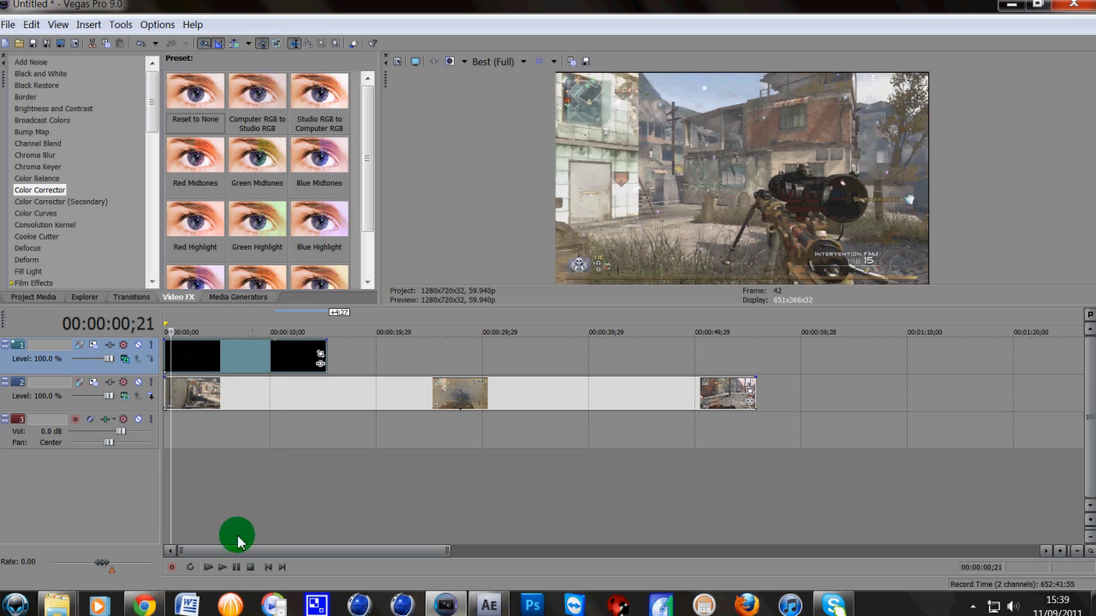
{"action": "left_click", "coordinate": [221, 566]}
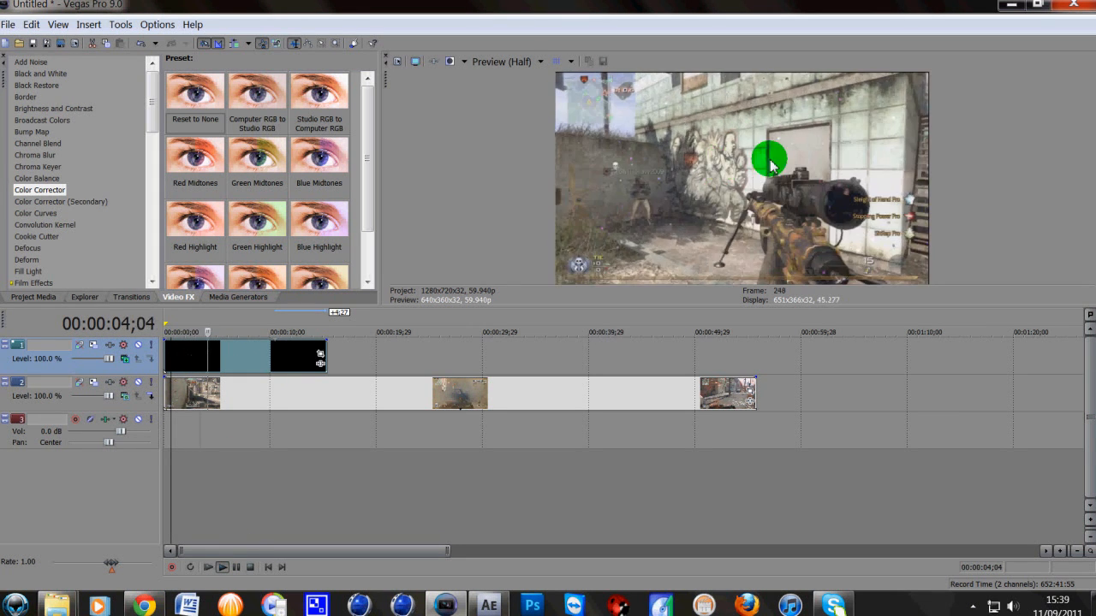
{"action": "left_click", "coordinate": [250, 567]}
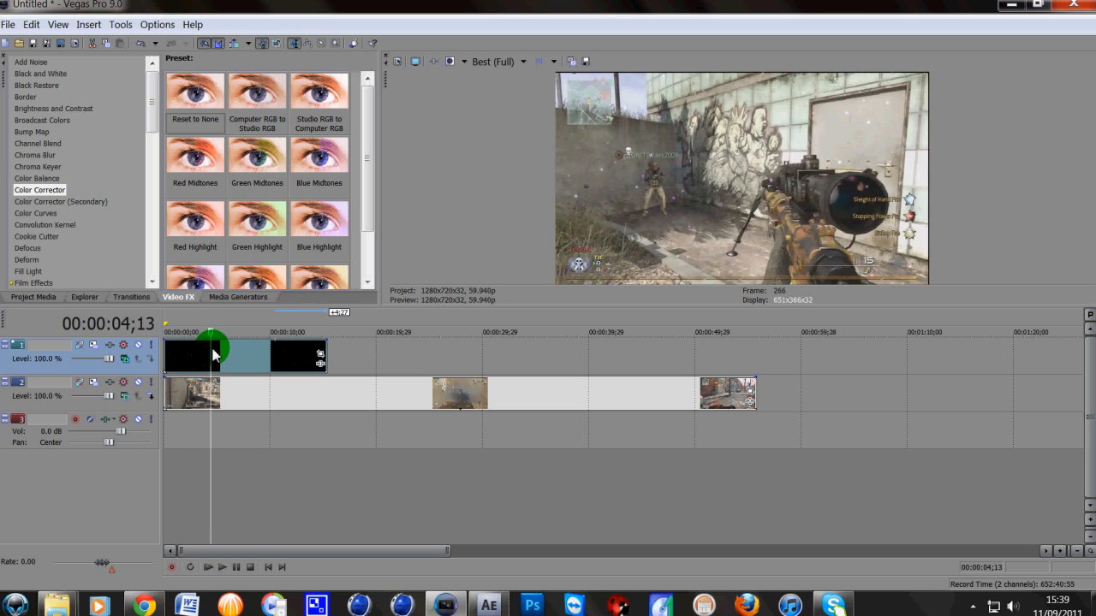
- Split the particle clip at 00:00:04;13 and delete the part after the split
{"action": "left_click_drag", "start_coordinate": [221, 346], "coordinate": [236, 371]}
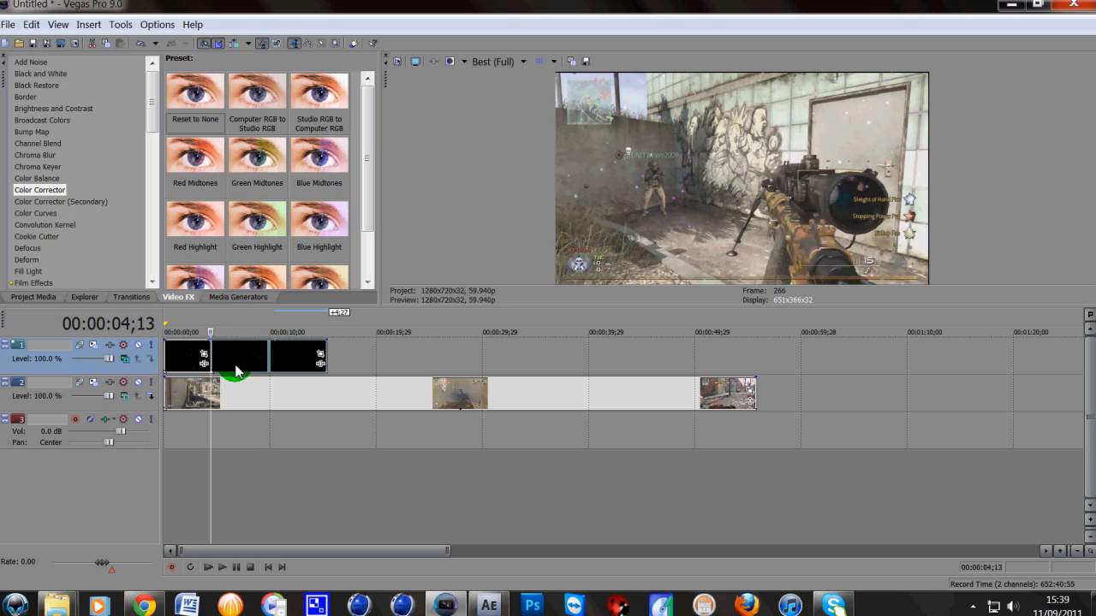
{"action": "key", "text": "Delete"}
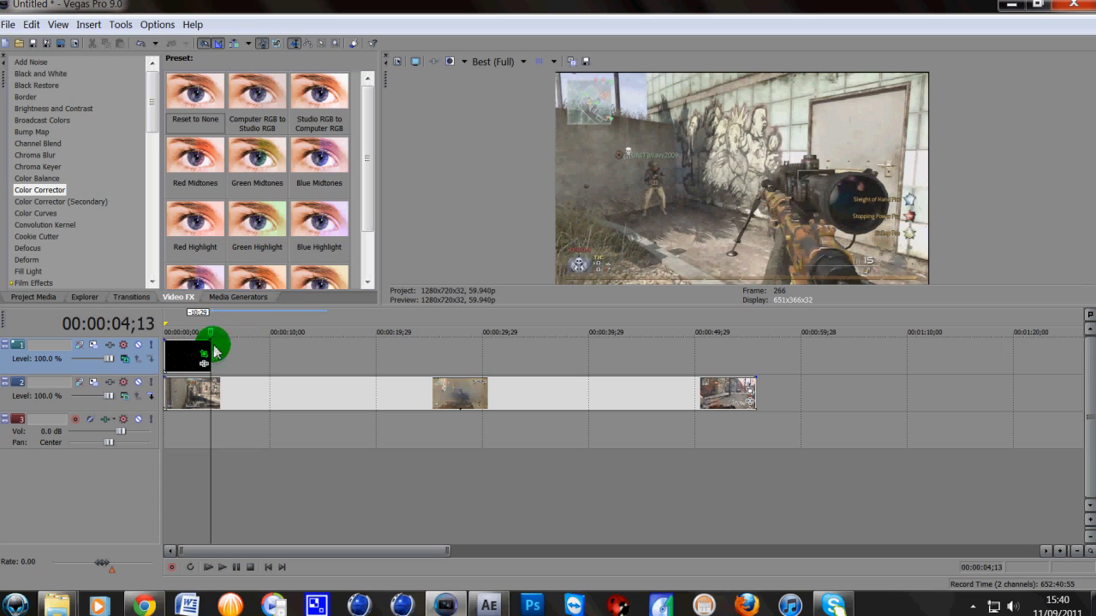
- Time-stretch the remaining particle clip to end at about 00:00:17;22 and play back the slowed particles
{"action": "left_click_drag", "start_coordinate": [213, 352], "coordinate": [336, 355]}
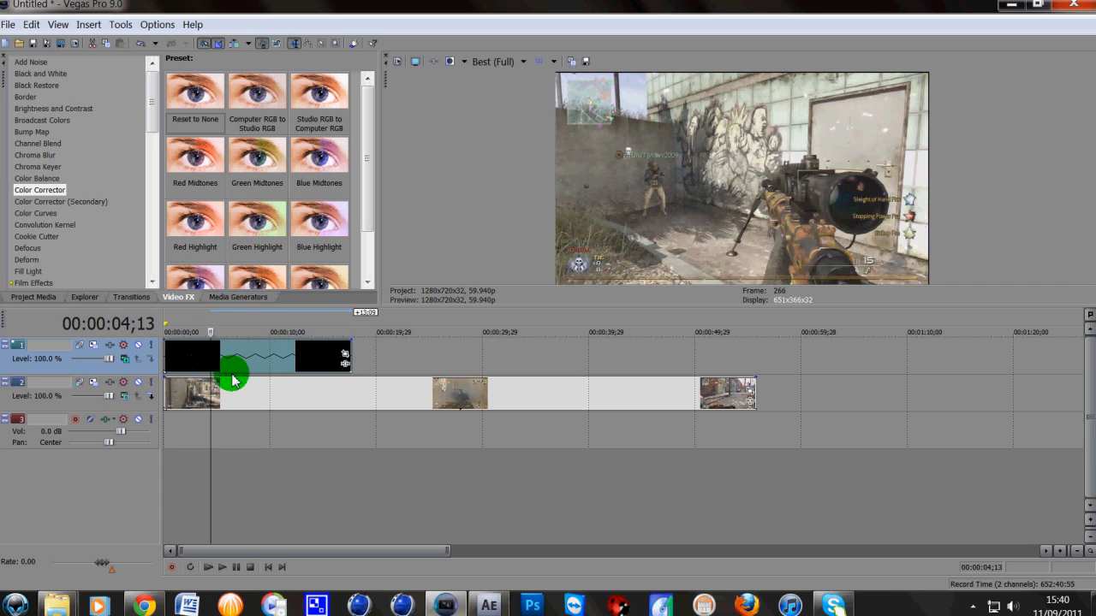
{"action": "left_click", "coordinate": [224, 569]}
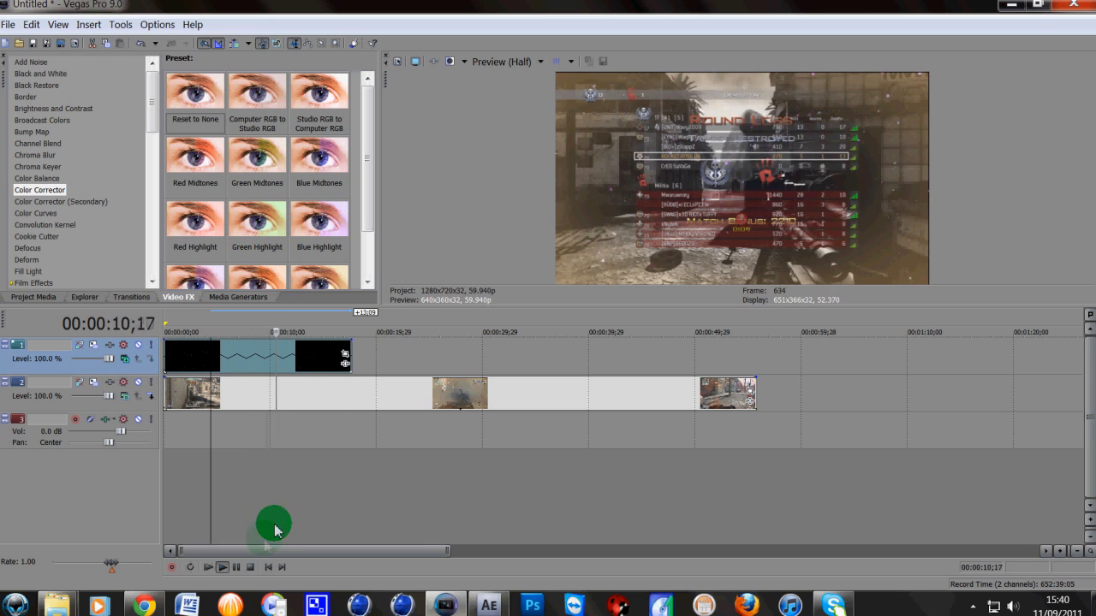
{"action": "left_click", "coordinate": [249, 567]}
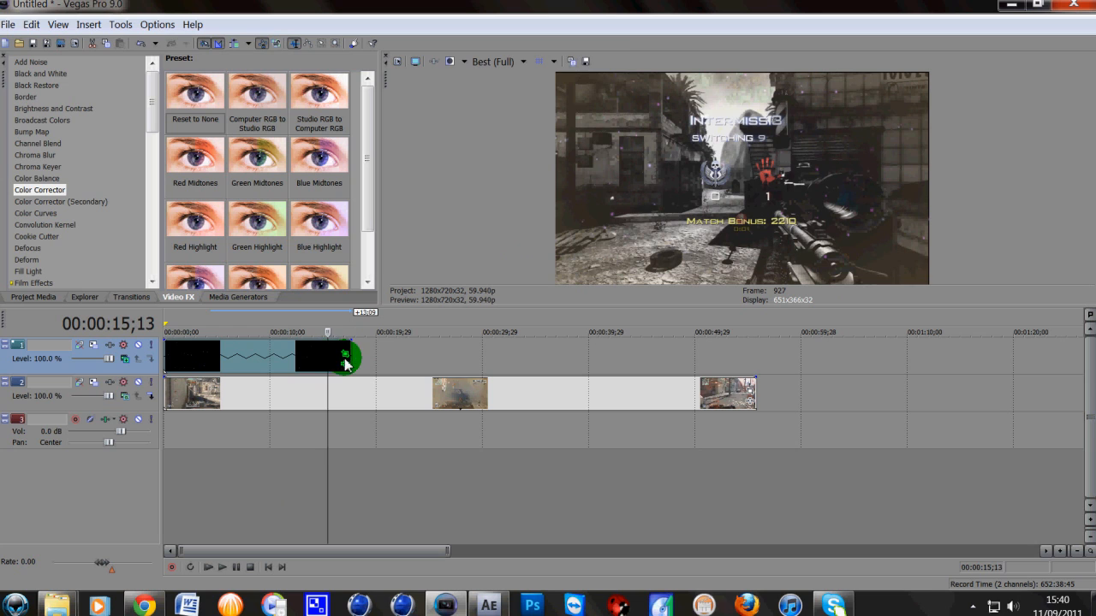
{"action": "left_click", "coordinate": [339, 351]}
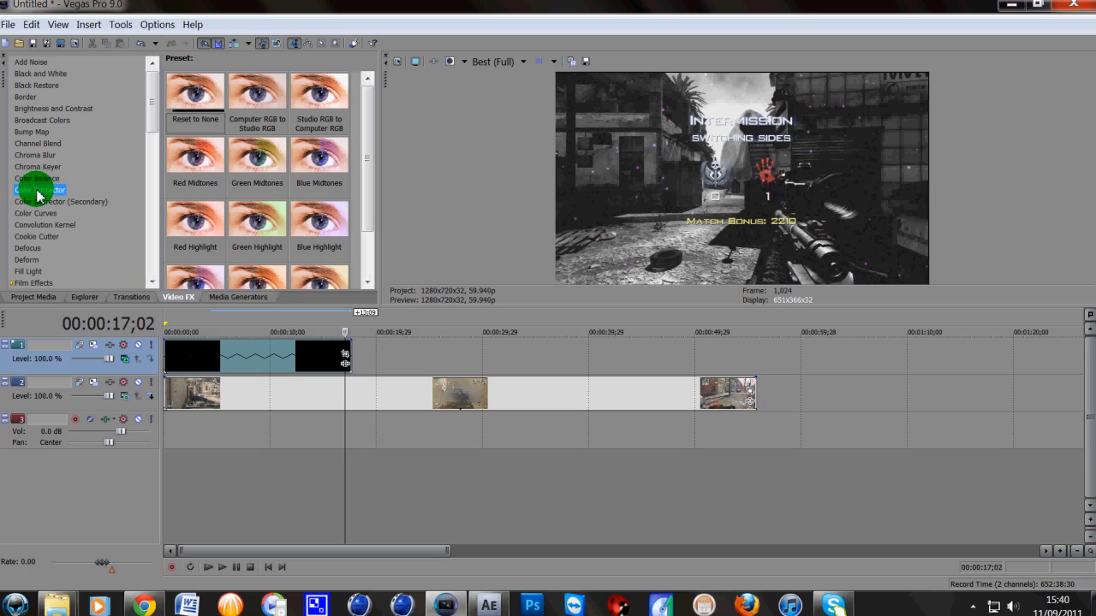
- Apply the Color Corrector's Reset to None preset to the particle clip and set its Mid colour to angle 158.9, magnitude 0.975
{"action": "left_click", "coordinate": [185, 90]}
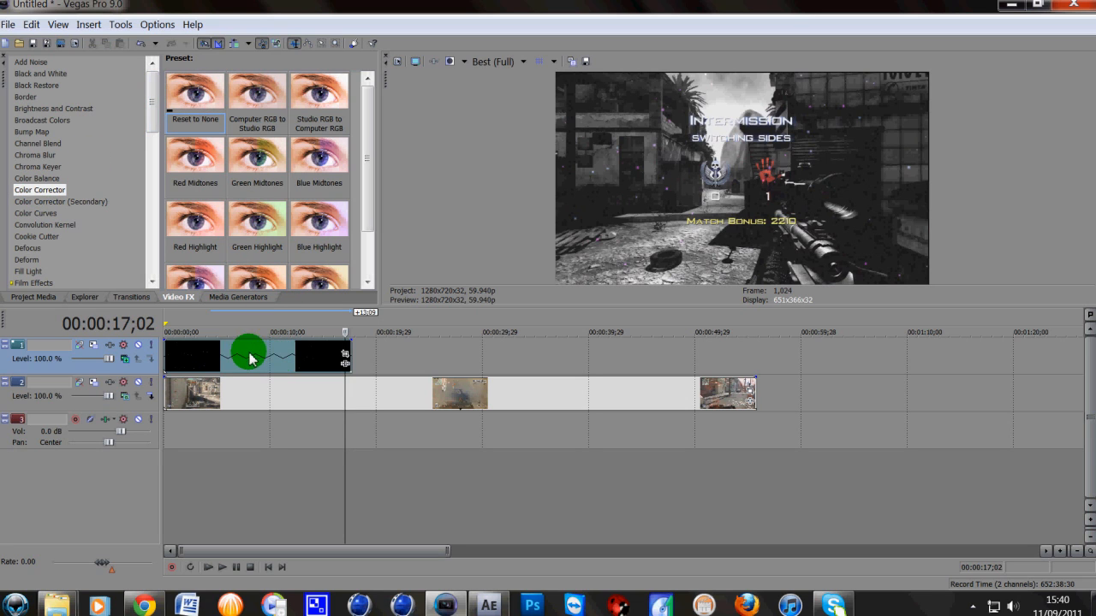
{"action": "left_click_drag", "start_coordinate": [260, 355], "coordinate": [260, 354]}
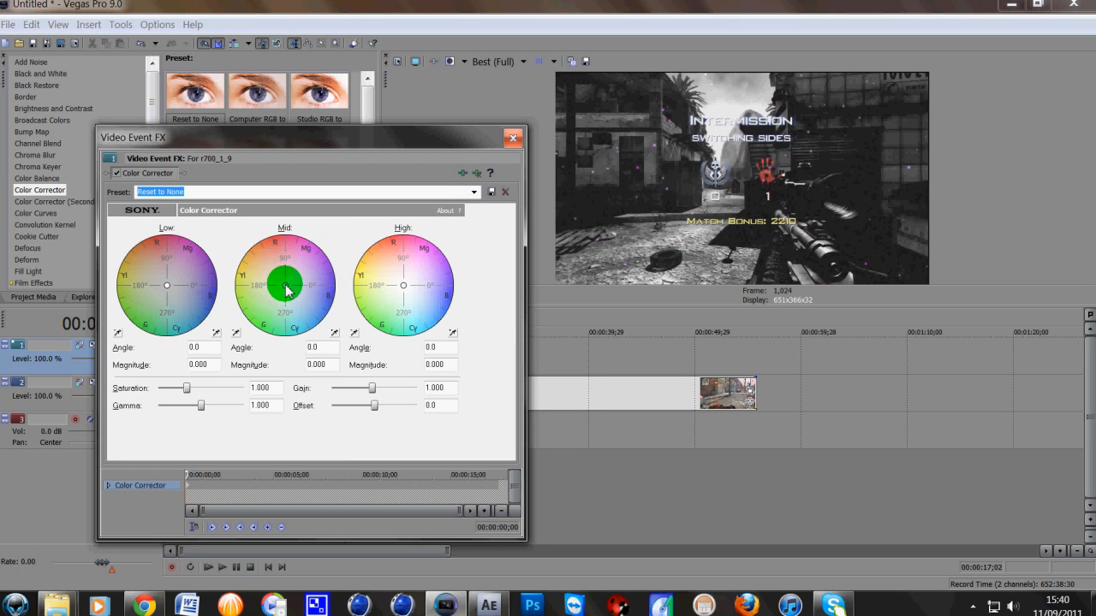
{"action": "left_click_drag", "start_coordinate": [285, 286], "coordinate": [265, 305]}
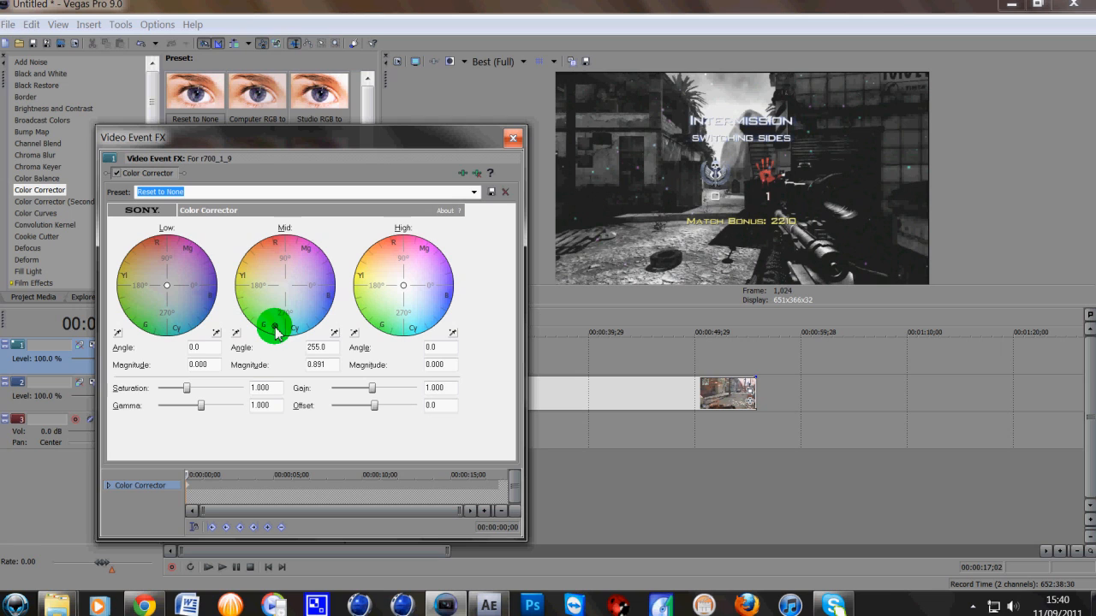
{"action": "left_click_drag", "start_coordinate": [277, 330], "coordinate": [295, 311]}
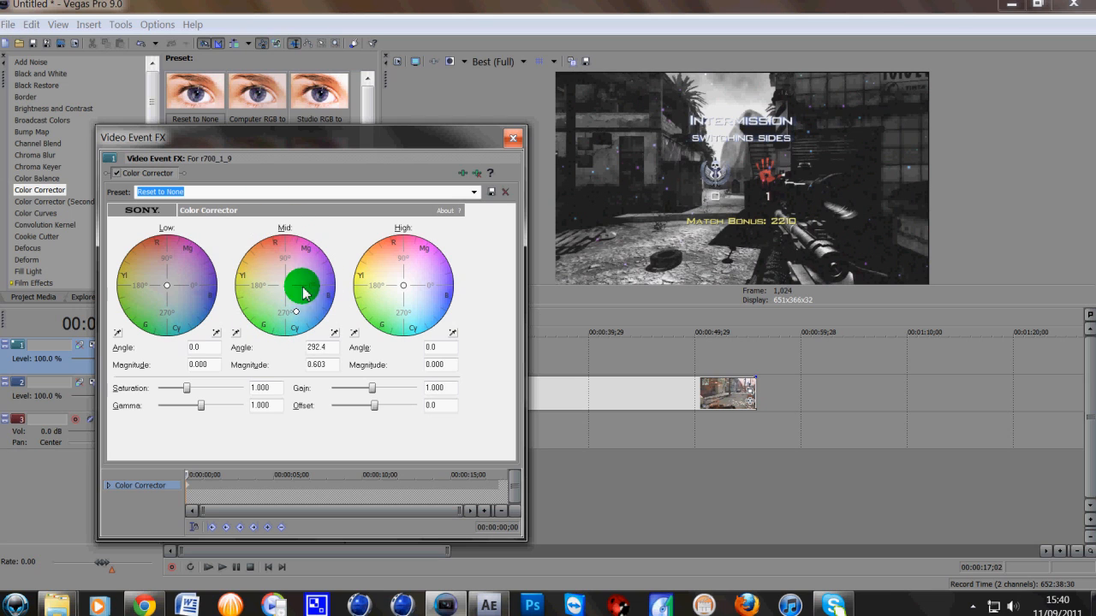
{"action": "left_click_drag", "start_coordinate": [297, 316], "coordinate": [359, 296]}
{"action": "left_click_drag", "start_coordinate": [337, 254], "coordinate": [246, 281]}
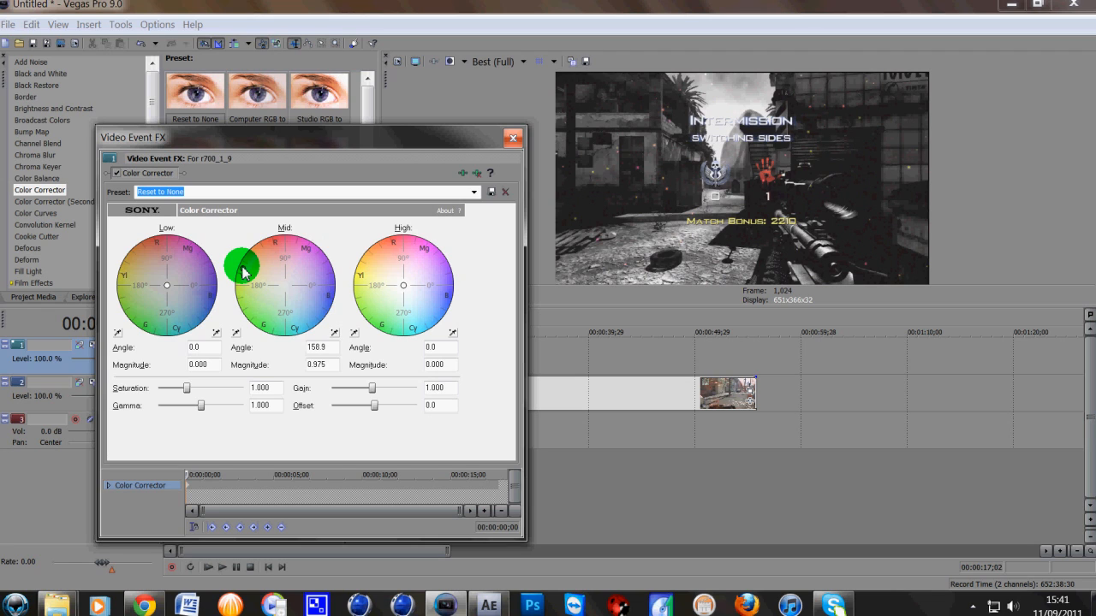
{"action": "left_click", "coordinate": [513, 137]}
- Replace the particle clip on the top track with For r700_1_10.mov, starting at about 8 seconds
{"action": "left_click", "coordinate": [277, 346]}
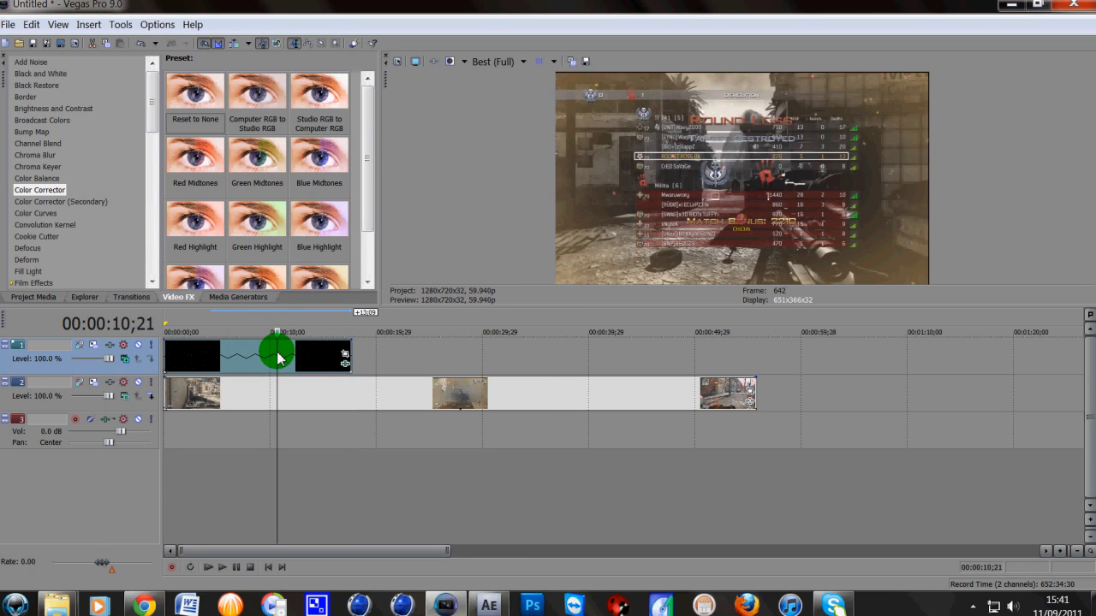
{"action": "key", "text": "Delete"}
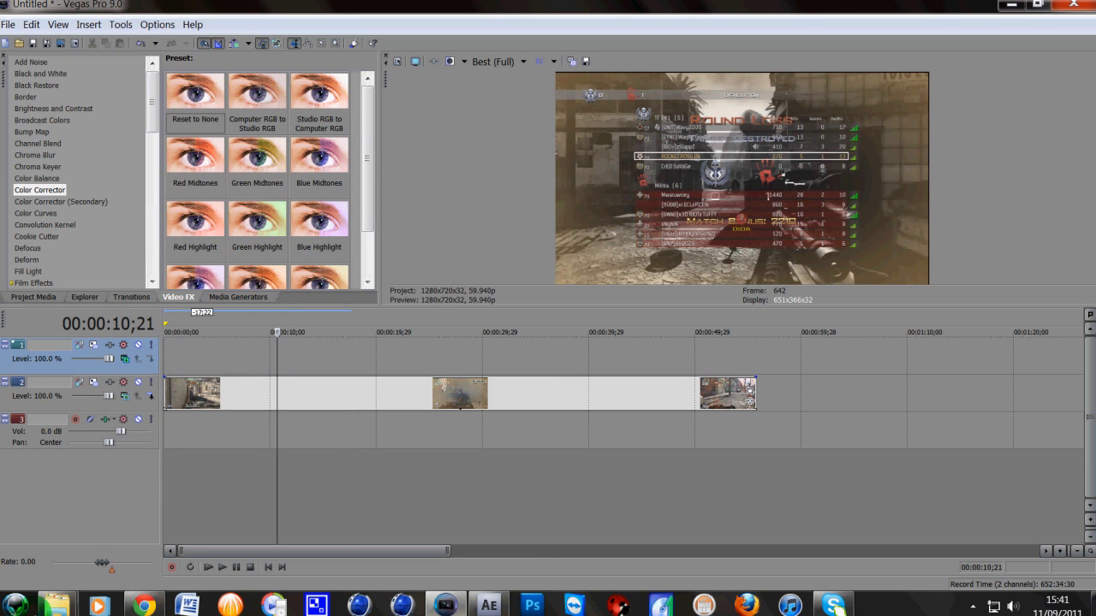
{"action": "left_click", "coordinate": [159, 550]}
{"action": "left_click", "coordinate": [568, 152]}
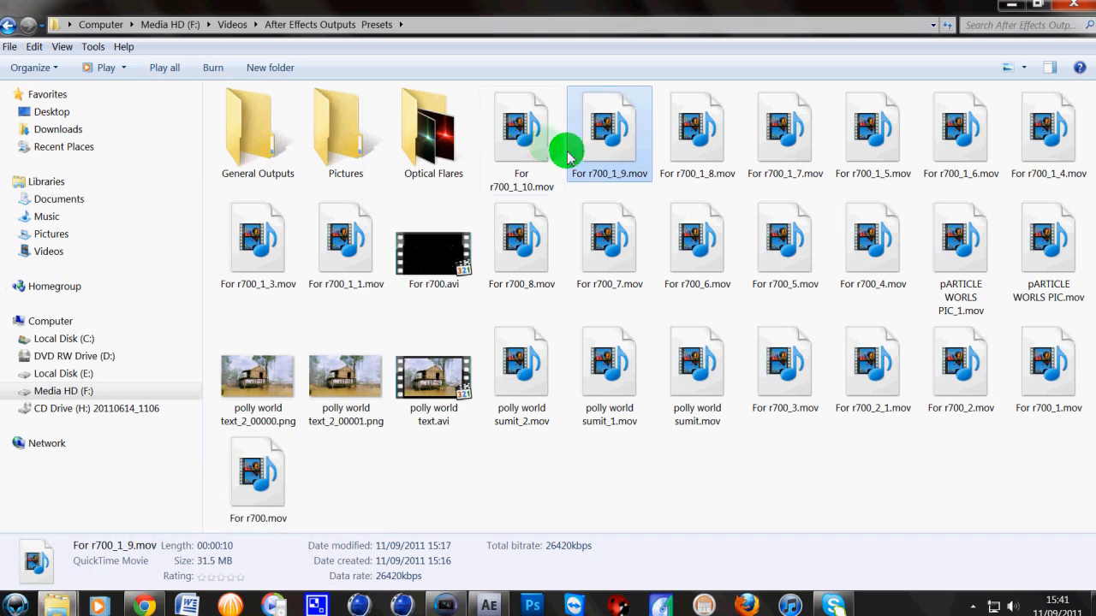
{"action": "left_click", "coordinate": [524, 149]}
{"action": "left_click_drag", "start_coordinate": [528, 151], "coordinate": [256, 351]}
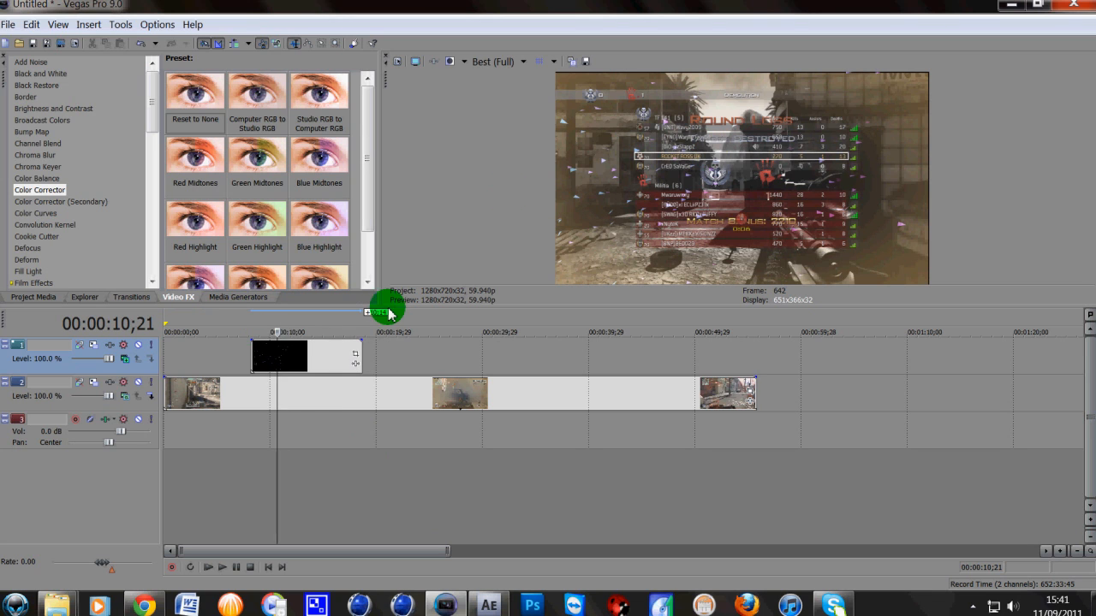
- Lower the video preview quality to Preview (Quarter) and play back the new particle overlay on the gameplay
{"action": "left_click", "coordinate": [491, 63]}
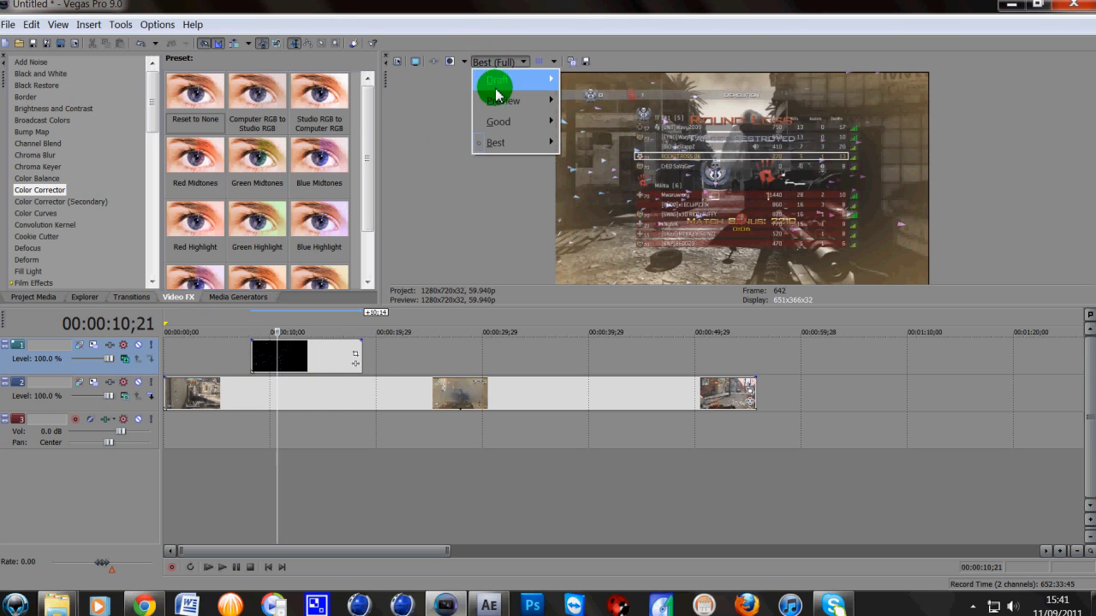
{"action": "mouse_move", "coordinate": [561, 106]}
{"action": "left_click", "coordinate": [589, 164]}
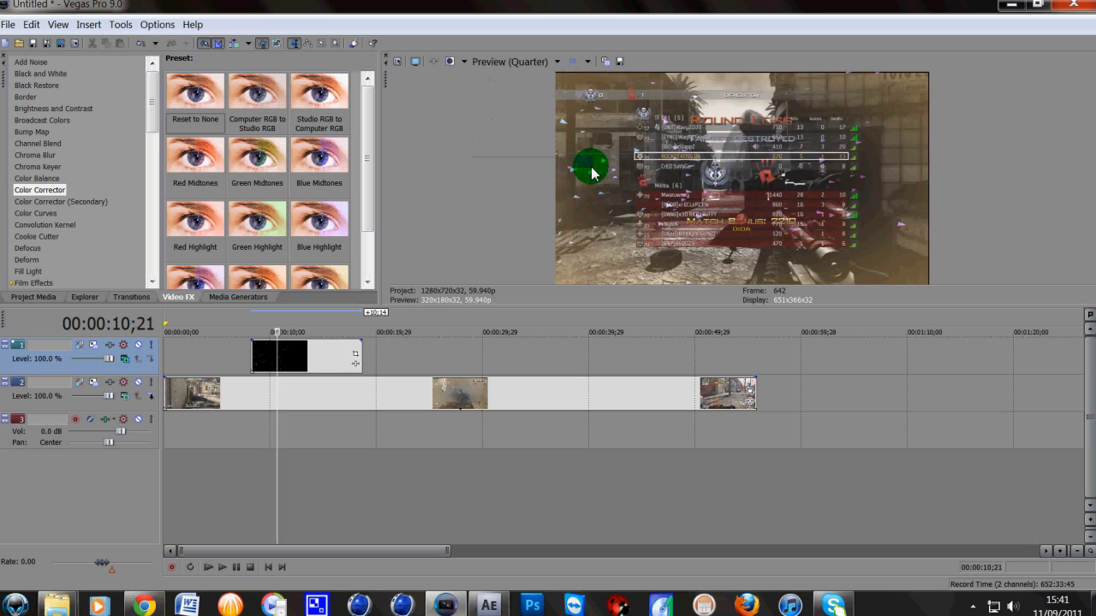
{"action": "left_click", "coordinate": [223, 568]}
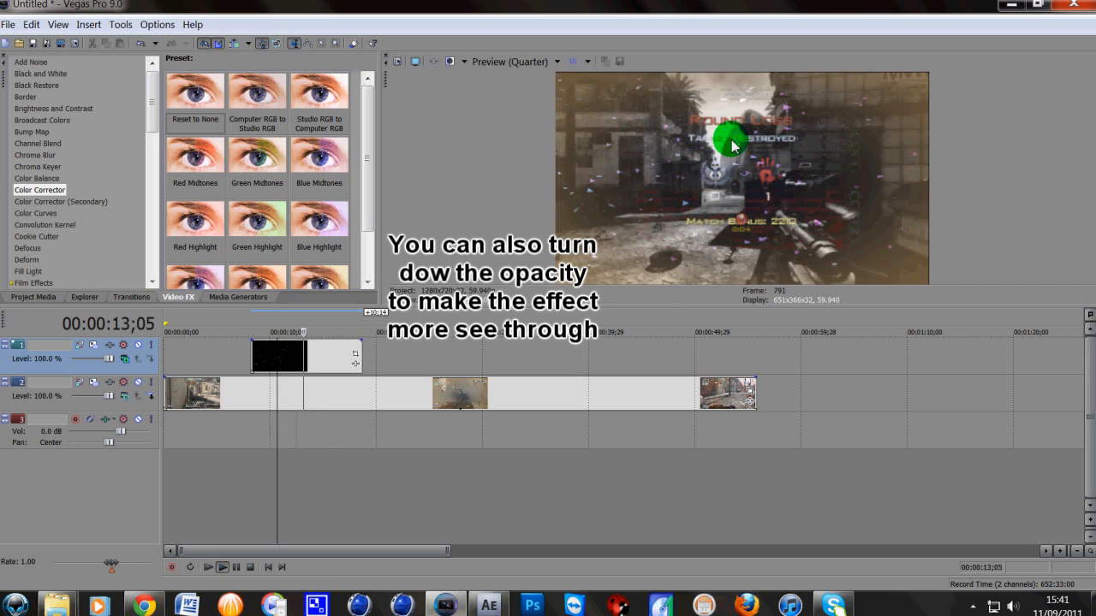
{"action": "left_click", "coordinate": [250, 567]}
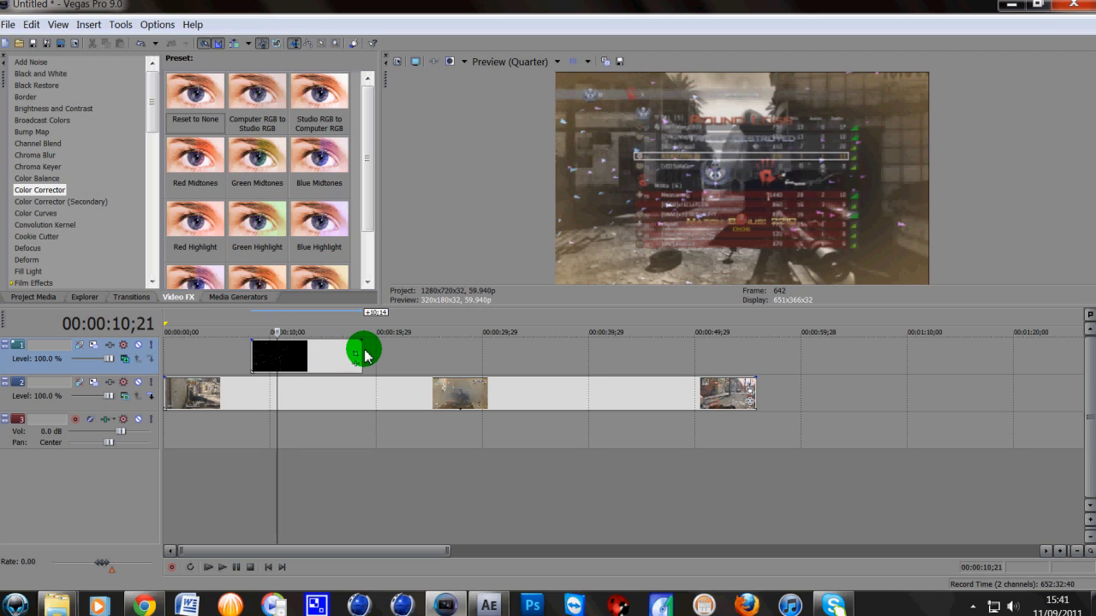
- Stretch the end of the particle clip to about 50 seconds and play back the slowed particles
{"action": "left_click_drag", "start_coordinate": [364, 354], "coordinate": [693, 355]}
{"action": "left_click", "coordinate": [225, 567]}
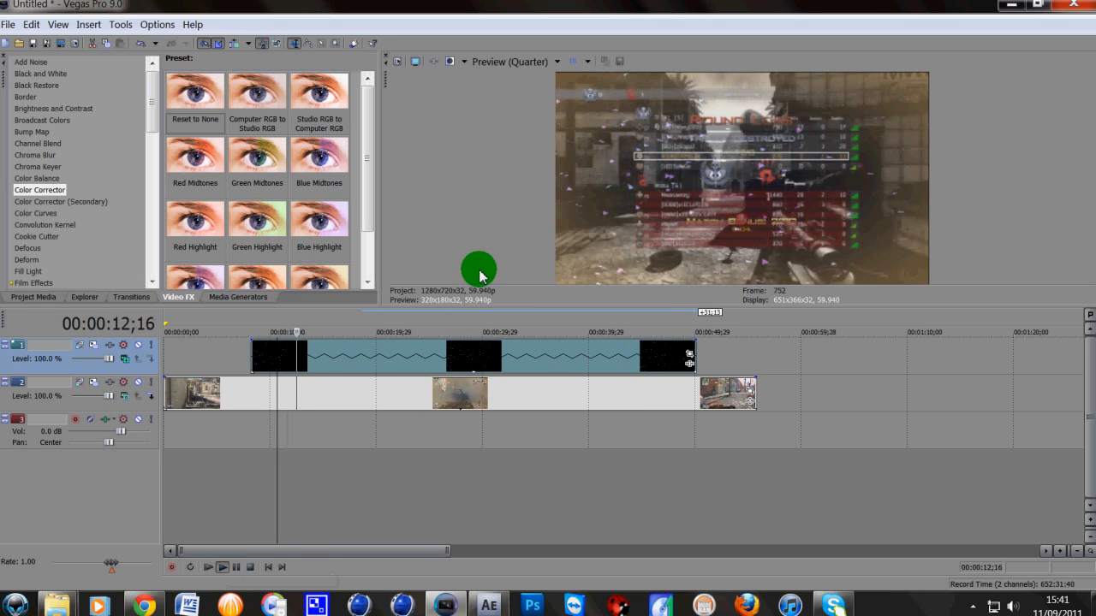
{"action": "left_click", "coordinate": [250, 567]}
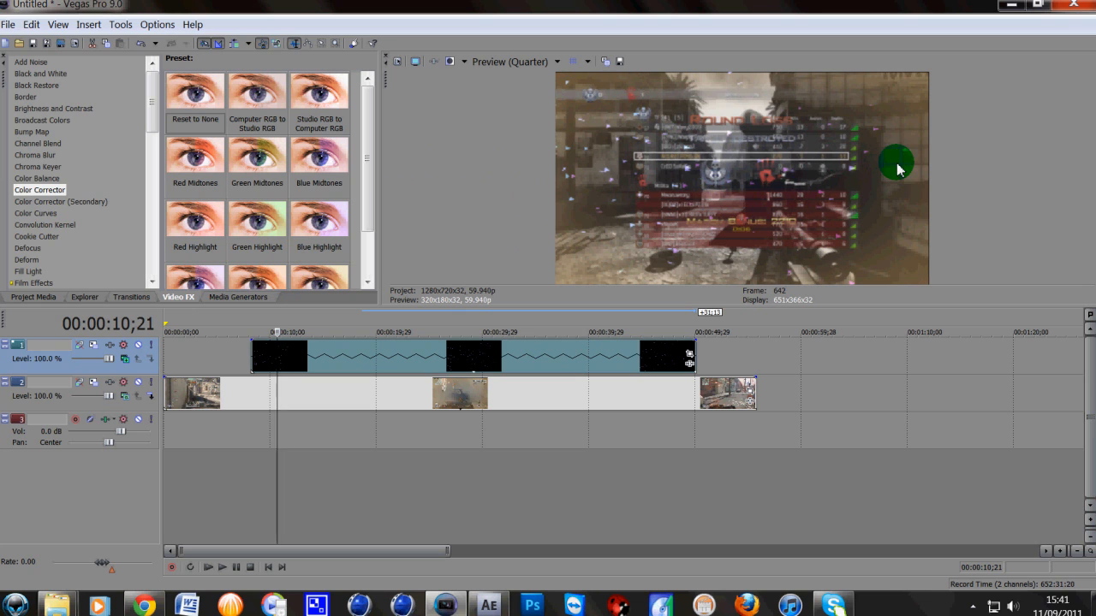
- Rotate the particle clip to an angle of -180.2 in Event Pan/Crop and play back the overlay
{"action": "left_click", "coordinate": [690, 362]}
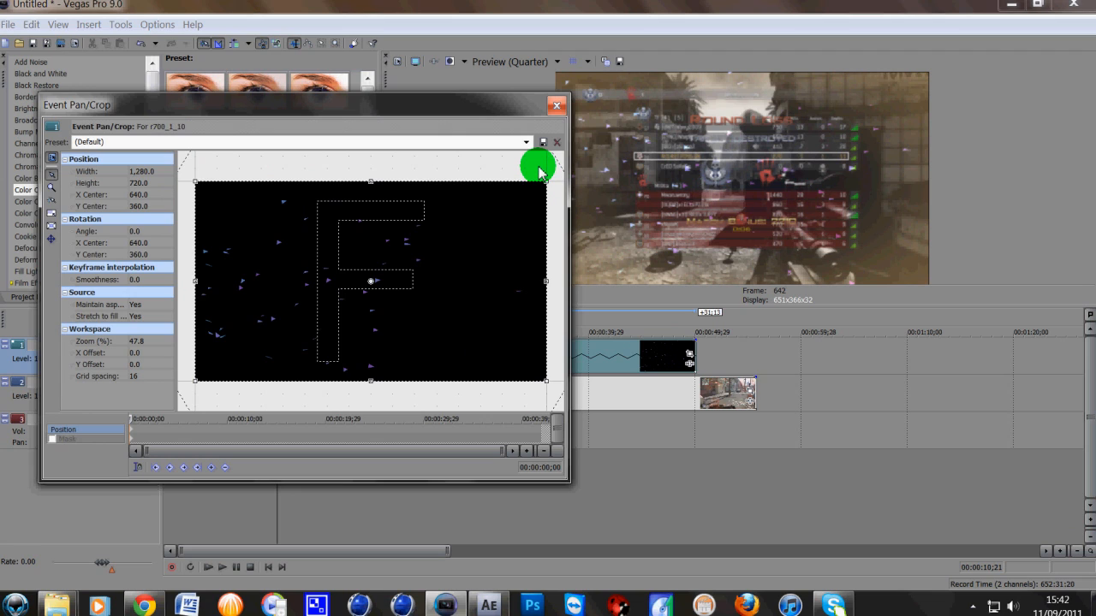
{"action": "left_click_drag", "start_coordinate": [539, 171], "coordinate": [540, 172]}
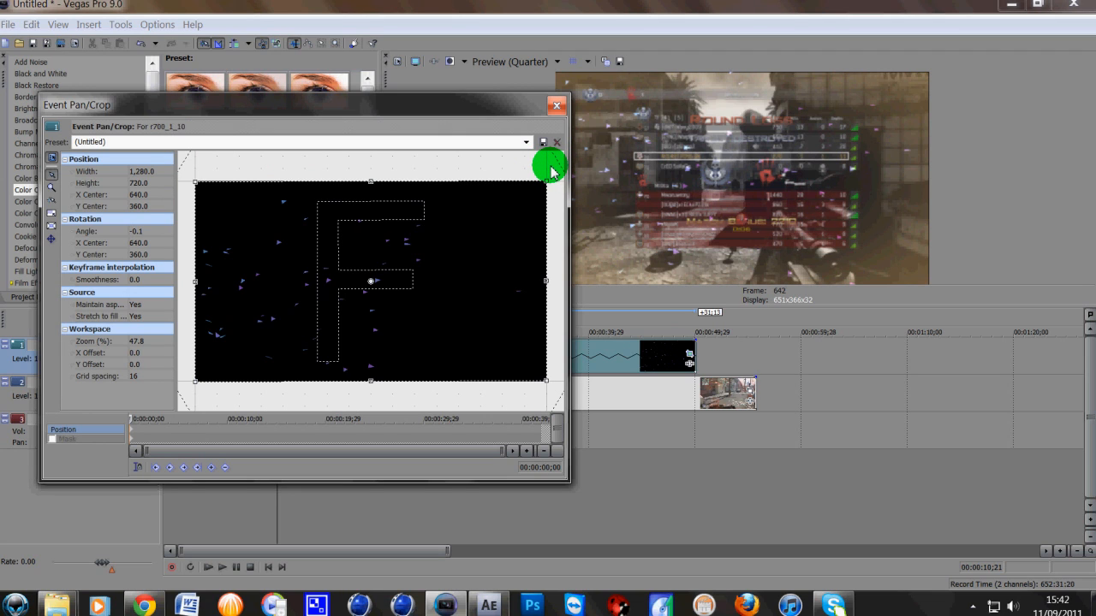
{"action": "left_click_drag", "start_coordinate": [550, 172], "coordinate": [221, 386]}
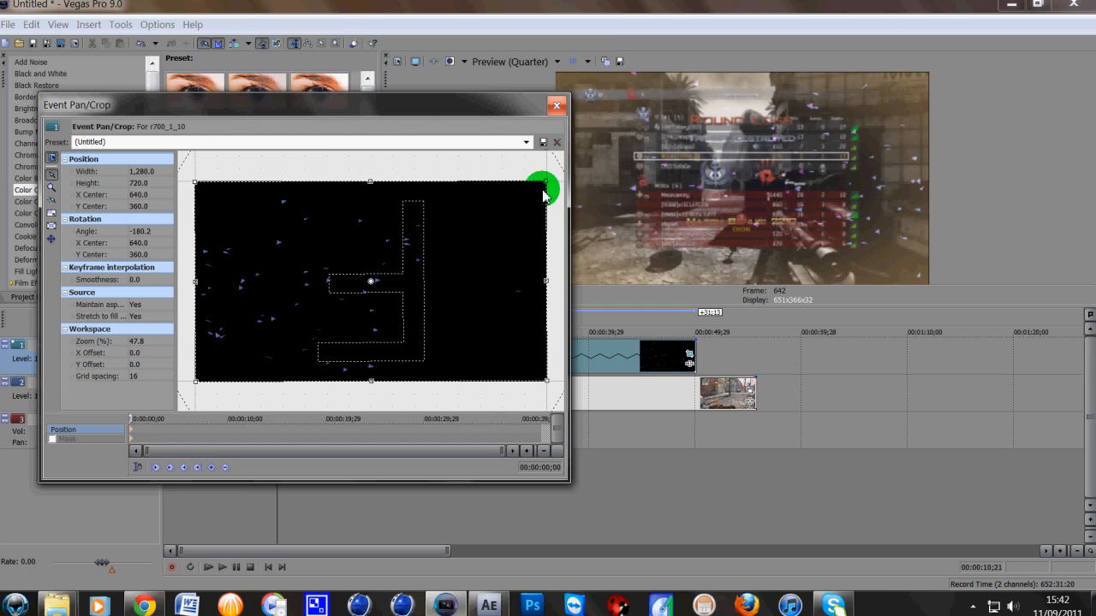
{"action": "left_click", "coordinate": [556, 105]}
{"action": "left_click", "coordinate": [222, 567]}
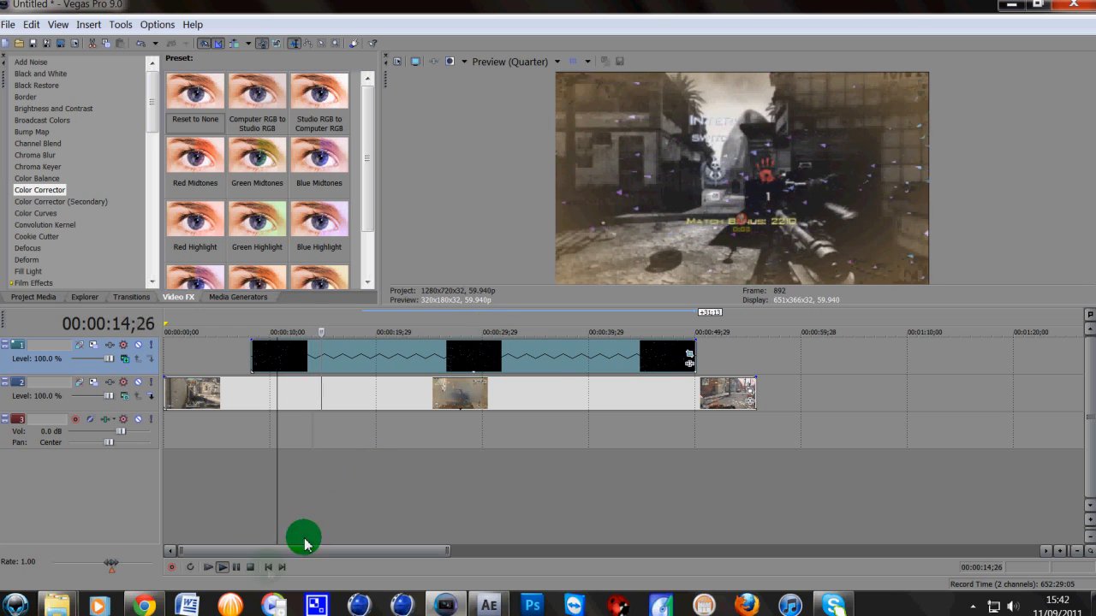
{"action": "left_click", "coordinate": [250, 567]}
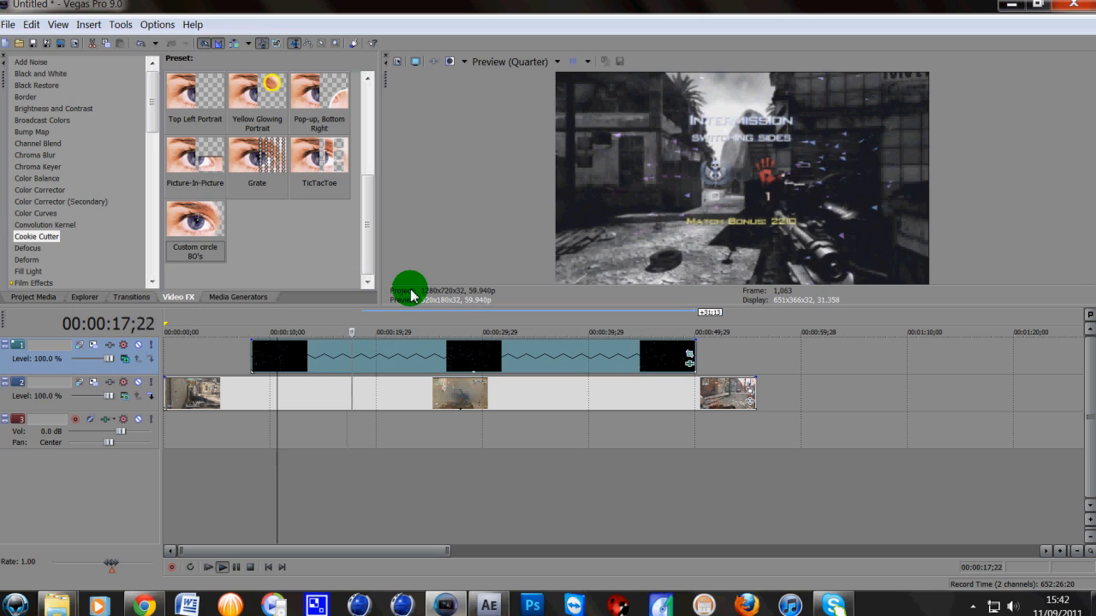
{"action": "left_click", "coordinate": [251, 567]}
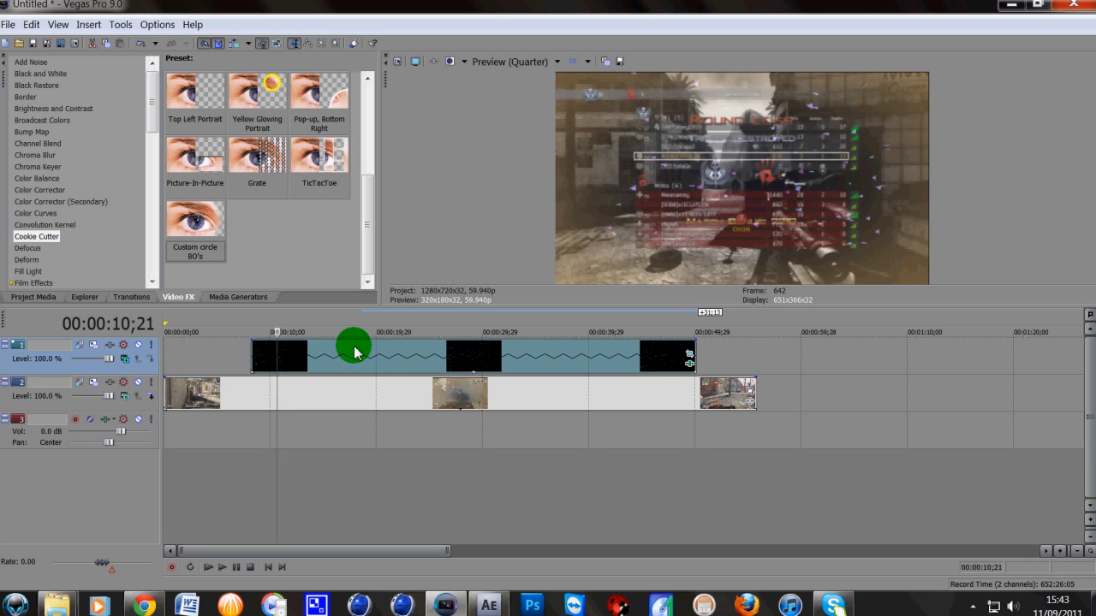
- Switch to After Effects and delete the Black Solid 1 layer from the For r700 composition
{"action": "left_click", "coordinate": [370, 398]}
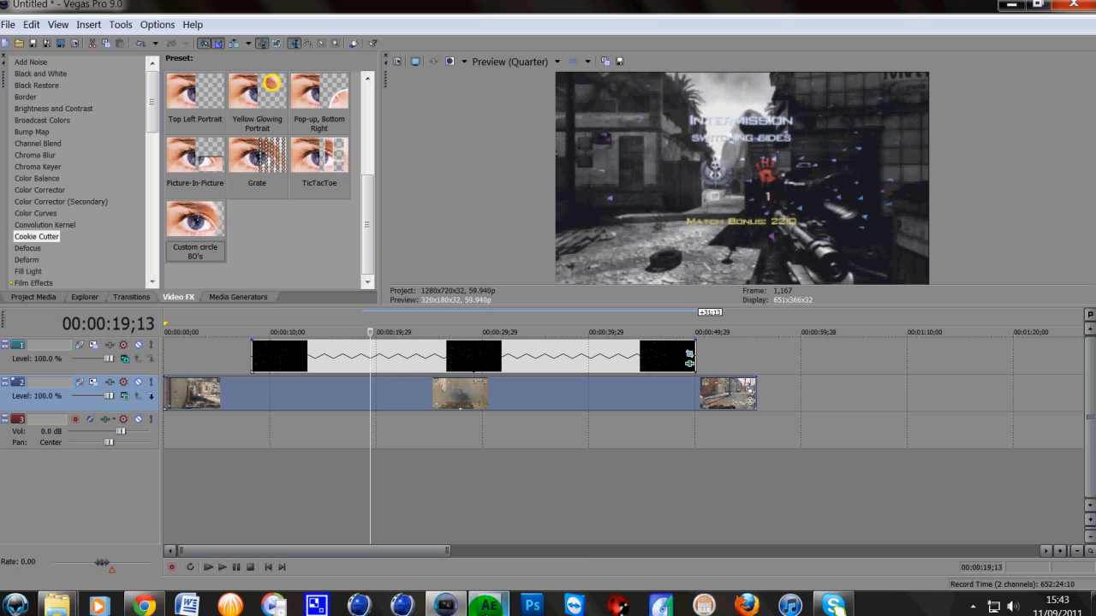
{"action": "mouse_move", "coordinate": [488, 605]}
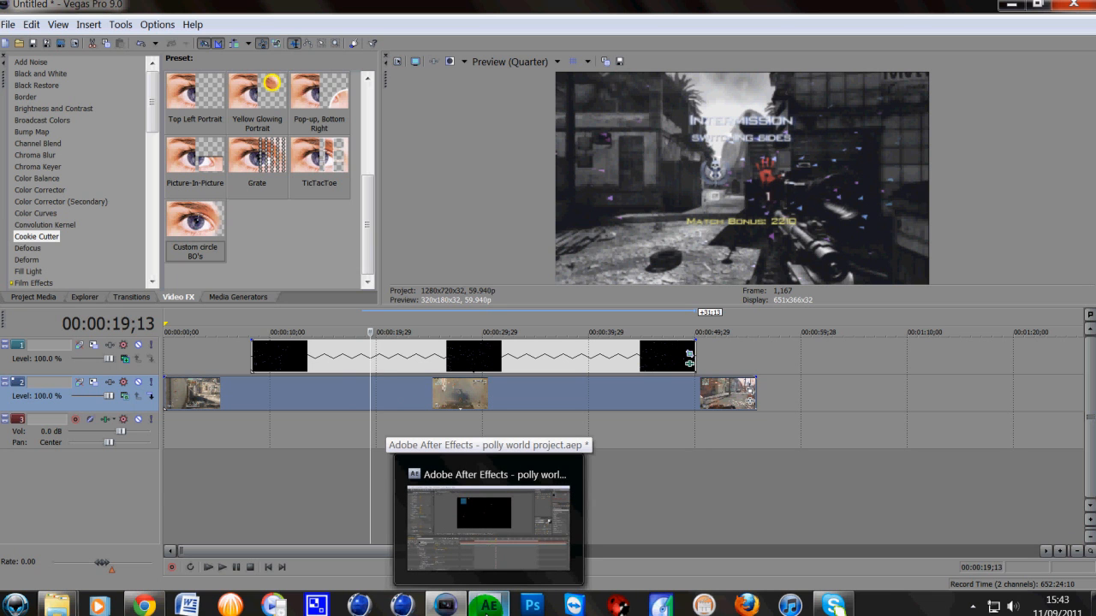
{"action": "left_click", "coordinate": [488, 605]}
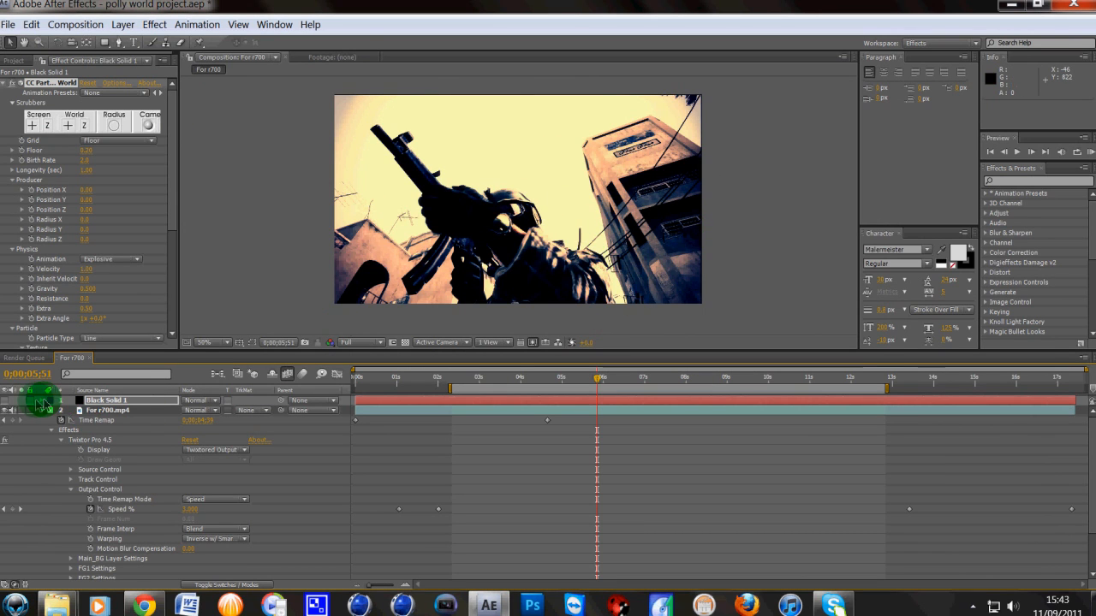
{"action": "left_click", "coordinate": [95, 402]}
{"action": "key", "text": "Delete"}
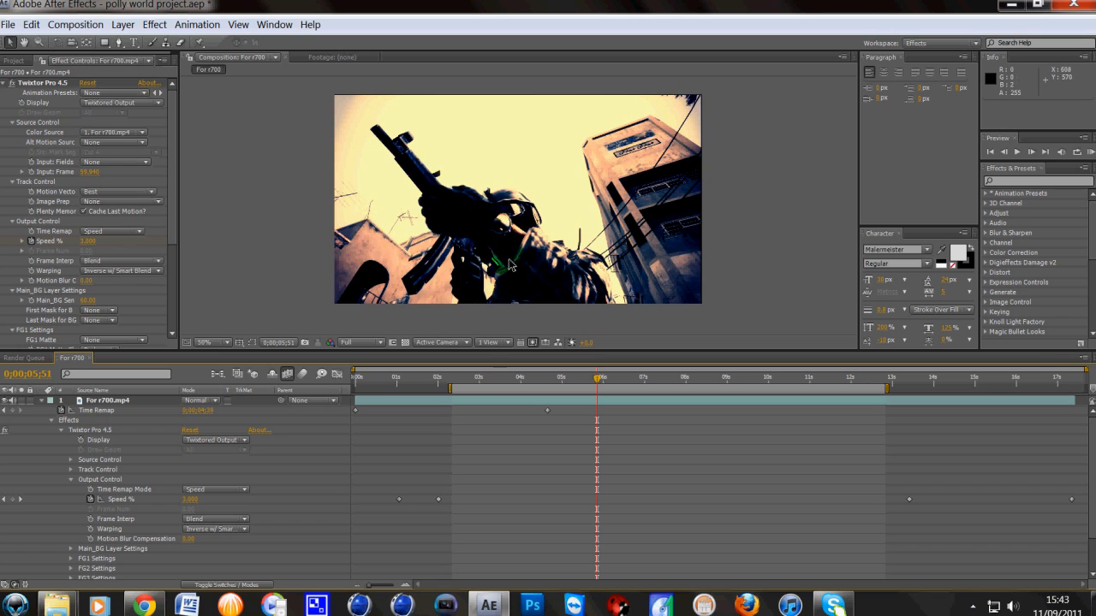
- Add a new black solid layer of 1280 x 720 px above the For r700.mp4 layer
{"action": "left_click", "coordinate": [119, 26]}
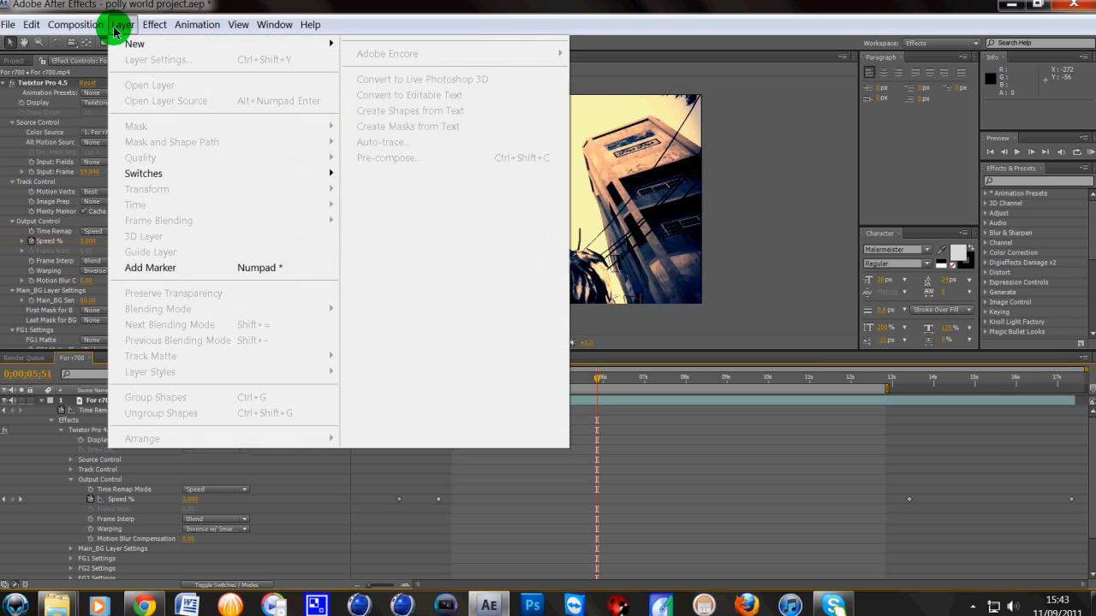
{"action": "mouse_move", "coordinate": [245, 42]}
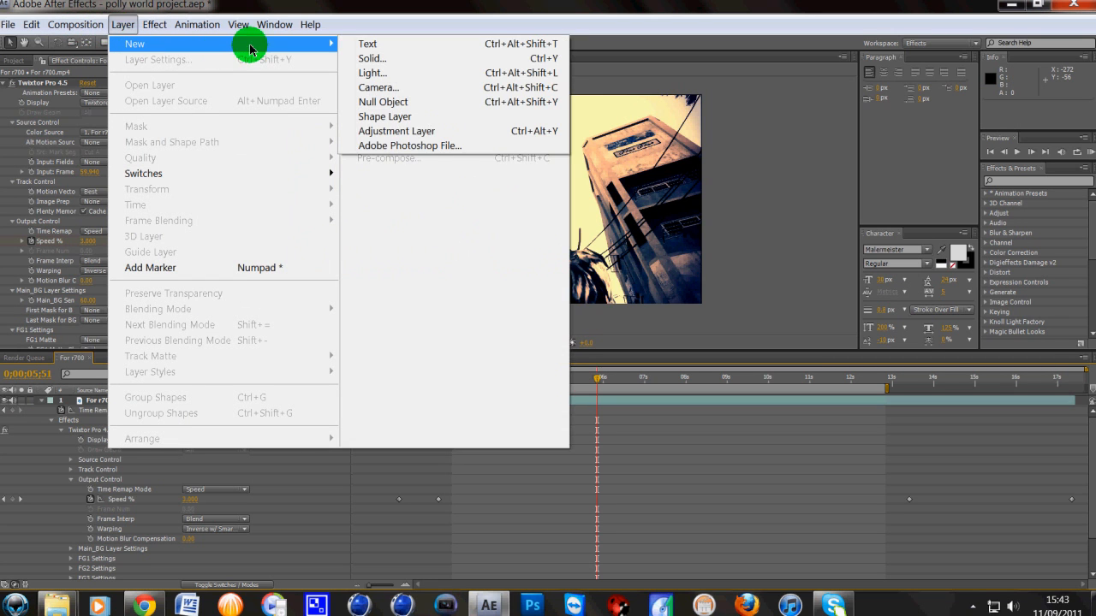
{"action": "left_click", "coordinate": [370, 58]}
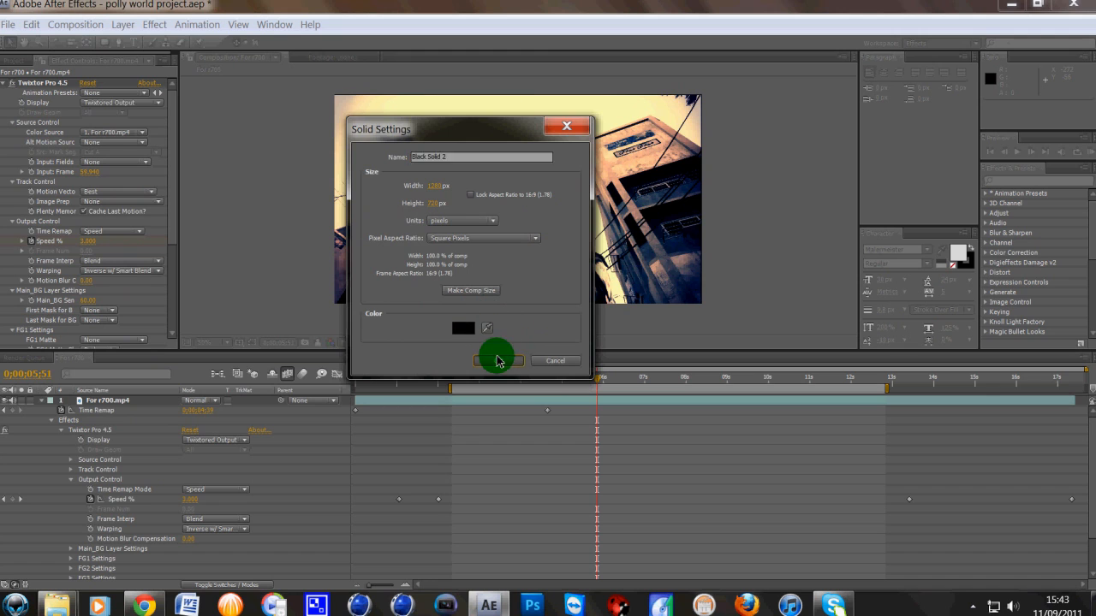
{"action": "left_click", "coordinate": [497, 360]}
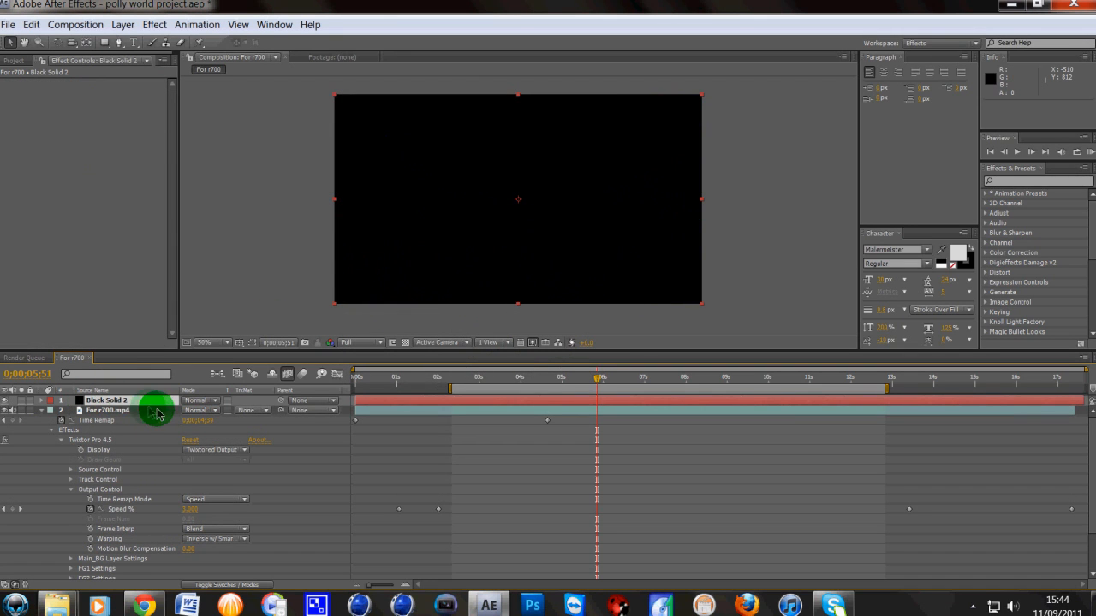
- Search the effects for "cc pa" and apply CC Particle World to the new black solid
{"action": "left_click", "coordinate": [1036, 183]}
{"action": "type", "text": "cc pa"}
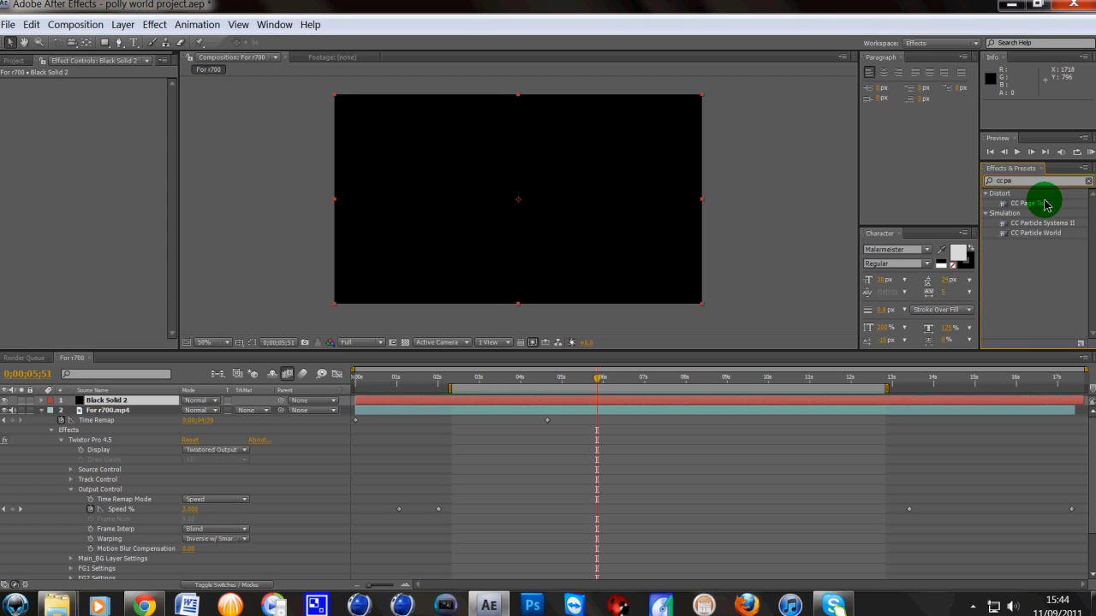
{"action": "left_click", "coordinate": [1054, 241]}
{"action": "left_click_drag", "start_coordinate": [1053, 240], "coordinate": [633, 210]}
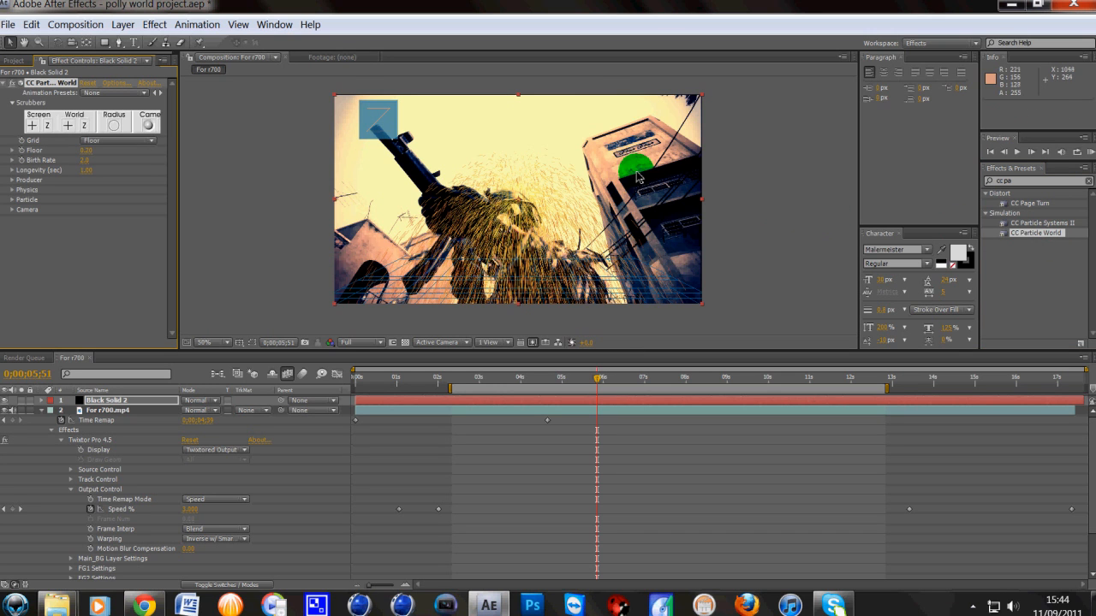
- Hide the For r700.mp4 layer's video and preview the particles on black up to 0;00;07;13
{"action": "left_click", "coordinate": [4, 410]}
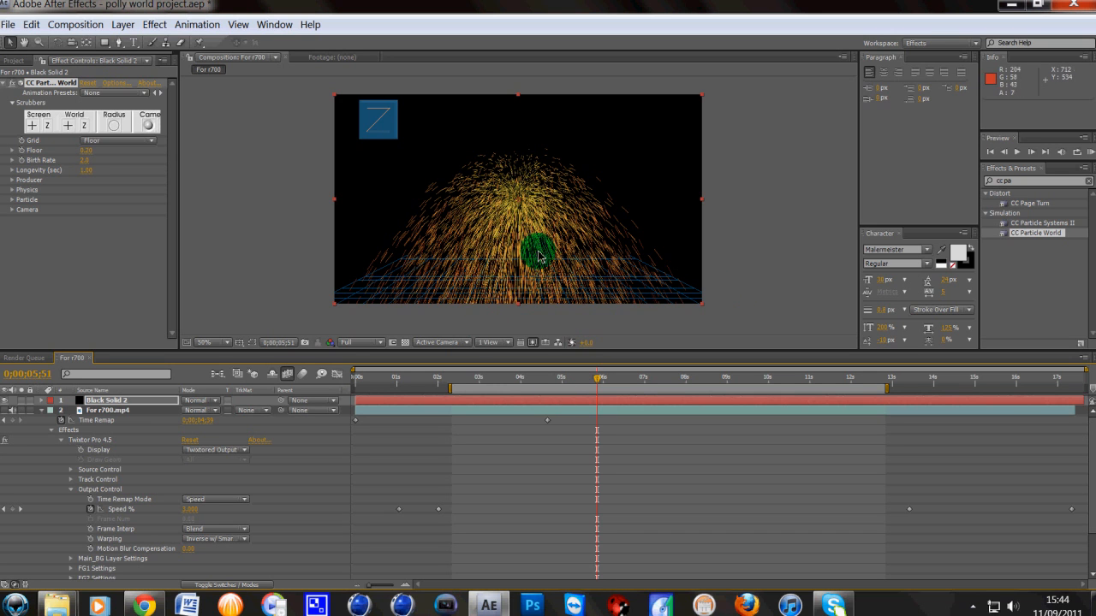
{"action": "left_click", "coordinate": [1017, 152]}
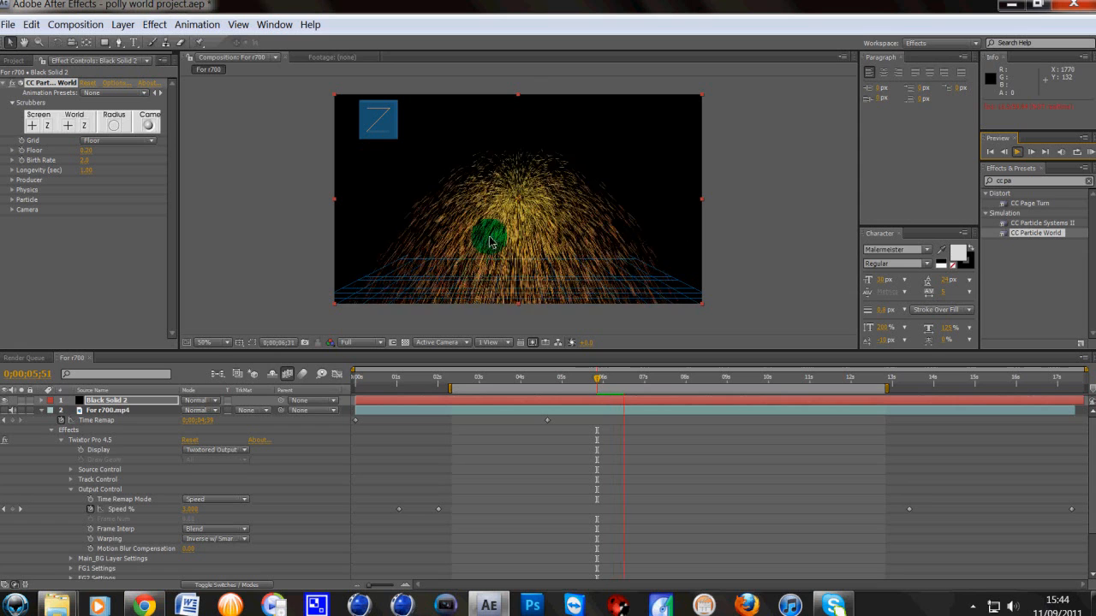
{"action": "left_click", "coordinate": [1018, 152]}
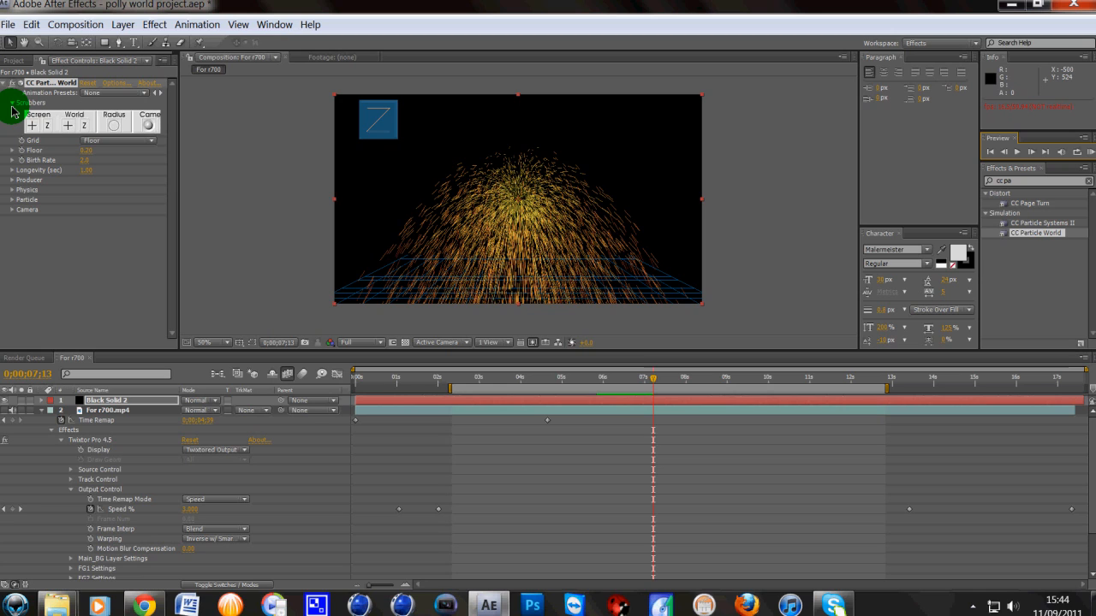
{"action": "left_click", "coordinate": [509, 198]}
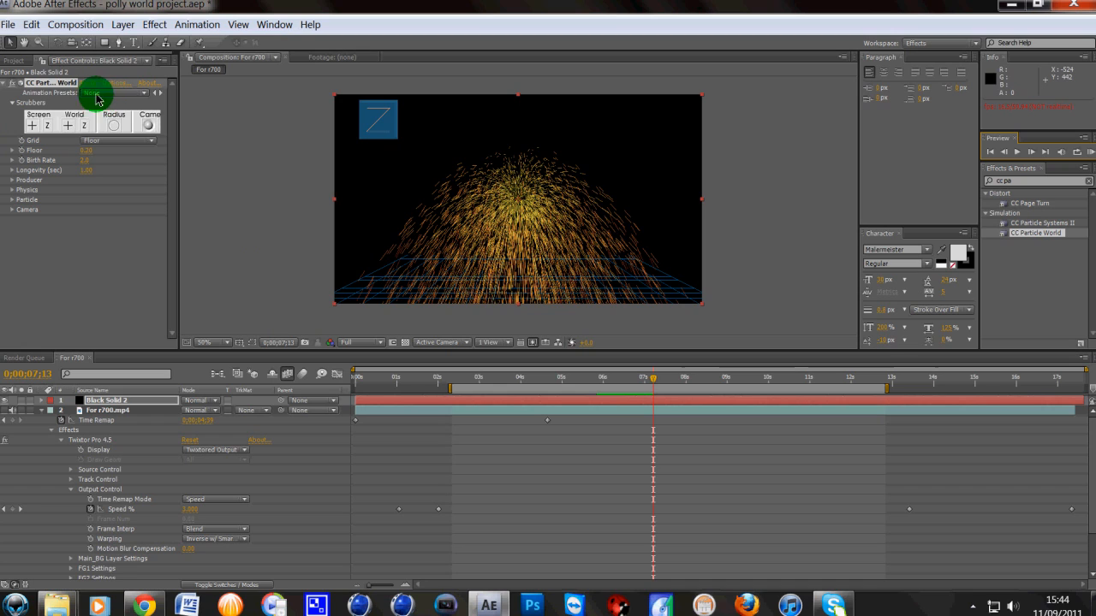
{"action": "left_click", "coordinate": [476, 312]}
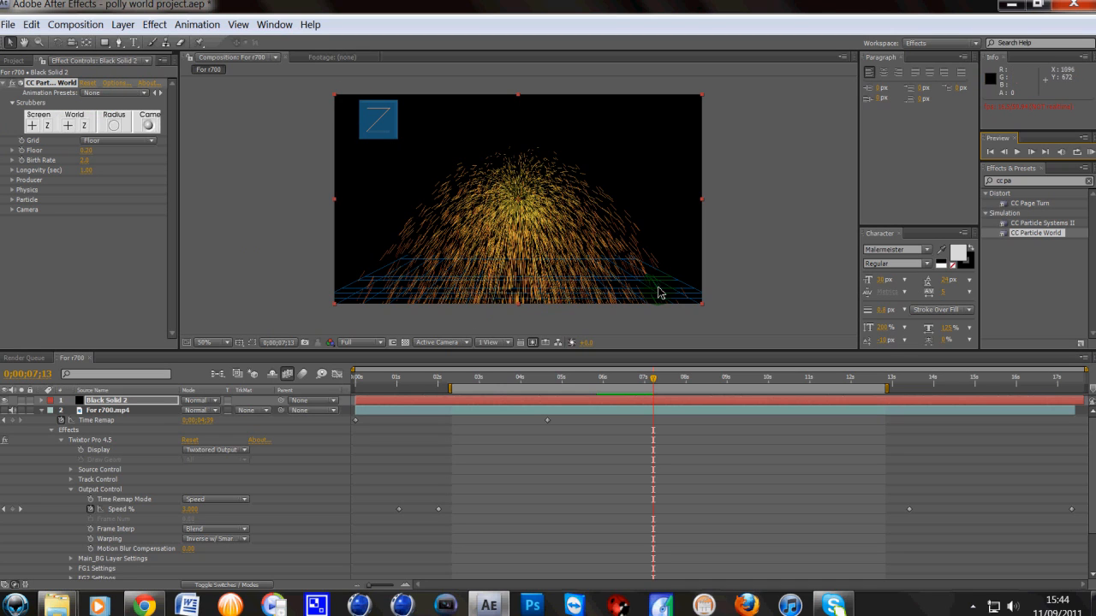
{"action": "mouse_move", "coordinate": [213, 129]}
{"action": "left_mouse_down"}
{"action": "mouse_move", "coordinate": [119, 103]}
{"action": "mouse_move", "coordinate": [143, 98]}
{"action": "left_mouse_up"}
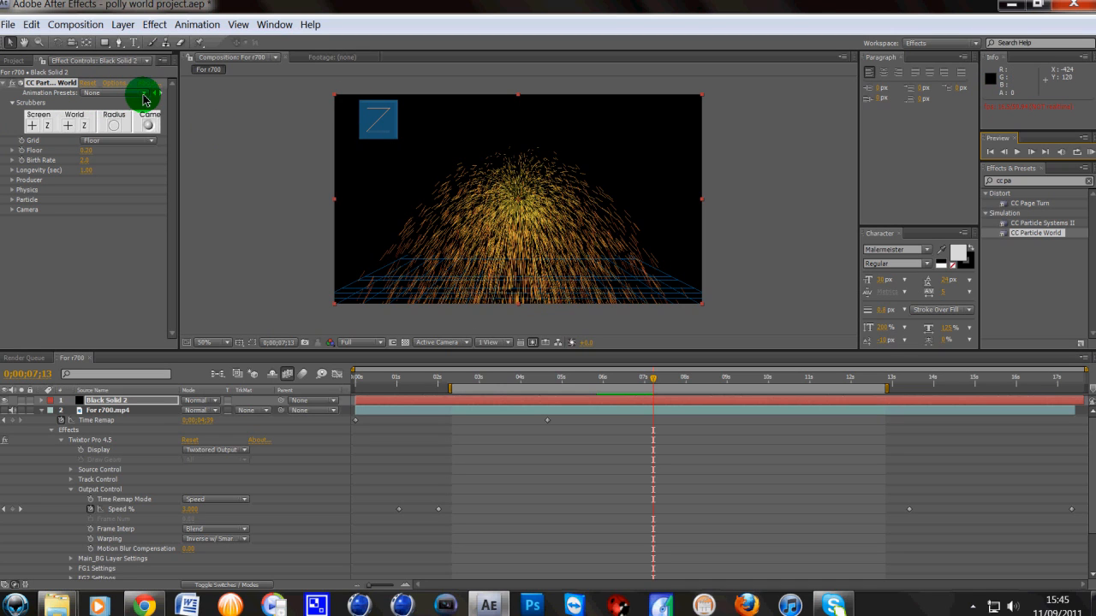
{"action": "left_click", "coordinate": [145, 94]}
{"action": "left_click", "coordinate": [139, 109]}
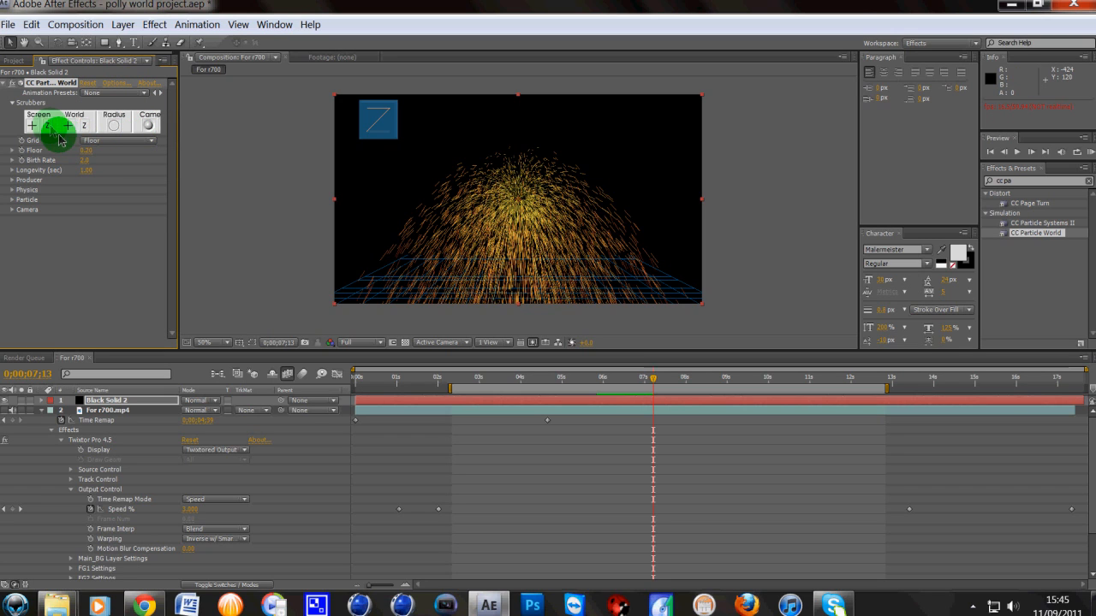
- Set the CC Particle World grid option to Floor Grid Only
{"action": "left_click", "coordinate": [151, 140]}
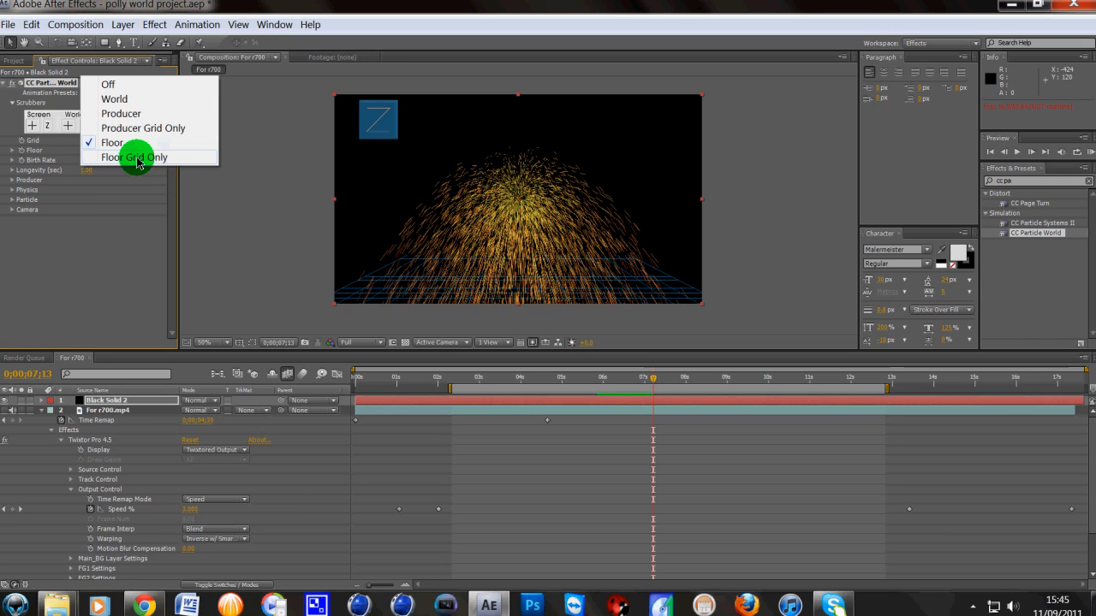
{"action": "left_click", "coordinate": [137, 163]}
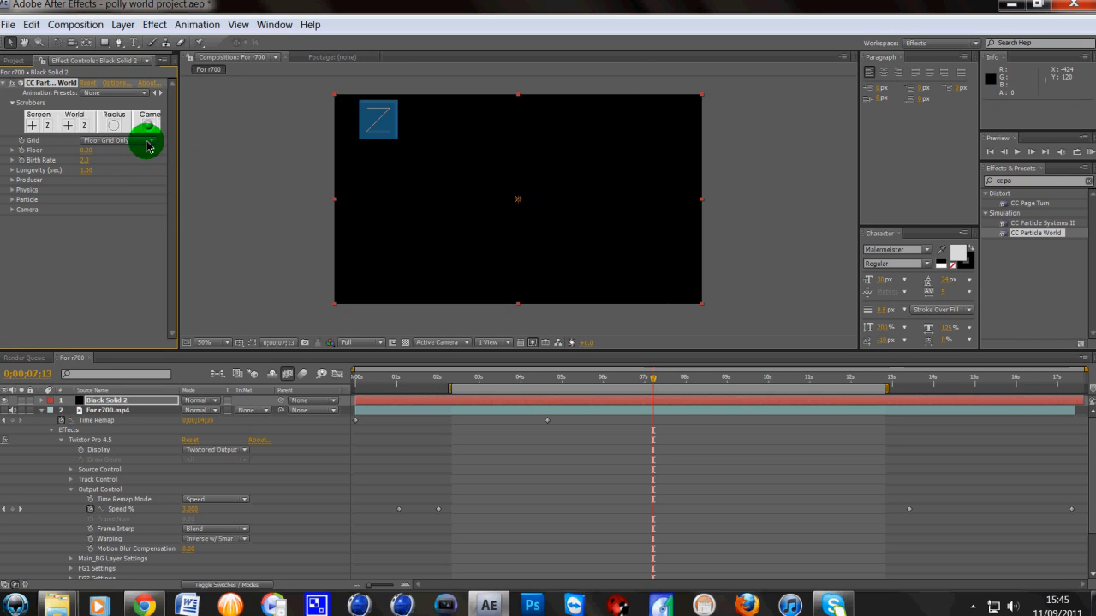
- Set the CC Particle World grid option to Floor and lower the floor to 0.31
{"action": "left_click", "coordinate": [147, 140]}
{"action": "left_click", "coordinate": [124, 130]}
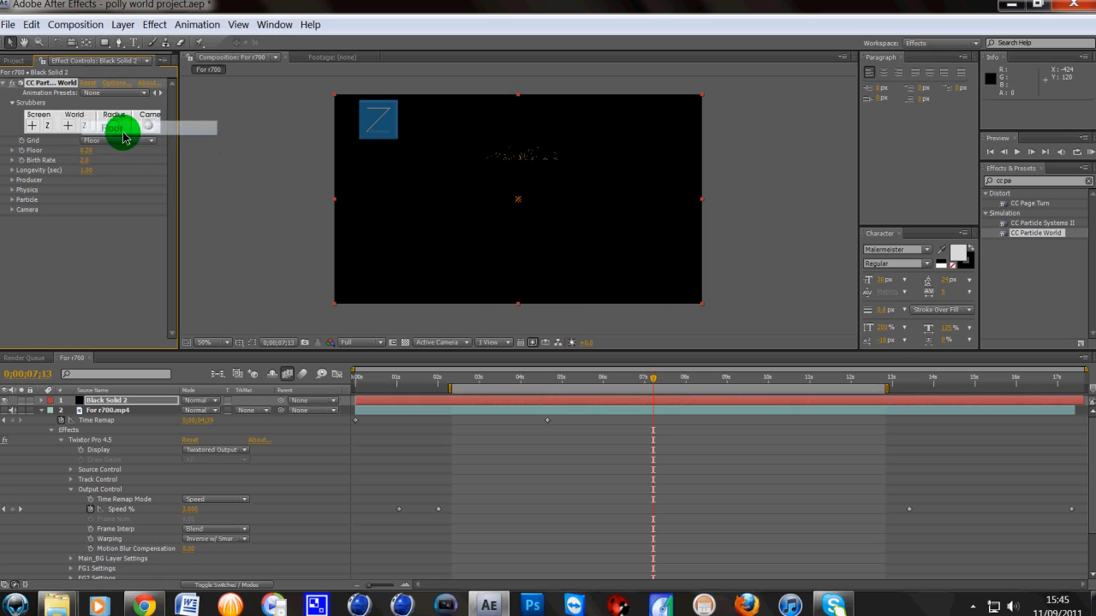
{"action": "left_click", "coordinate": [85, 155]}
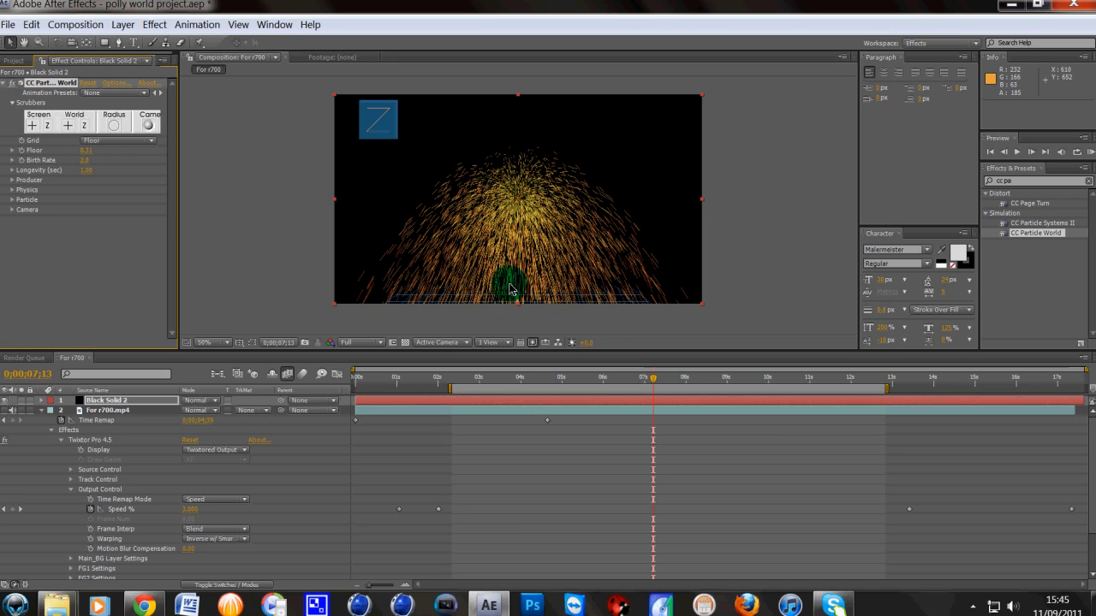
- Switch the CC Particle World grid option to Producer
{"action": "left_click", "coordinate": [152, 140]}
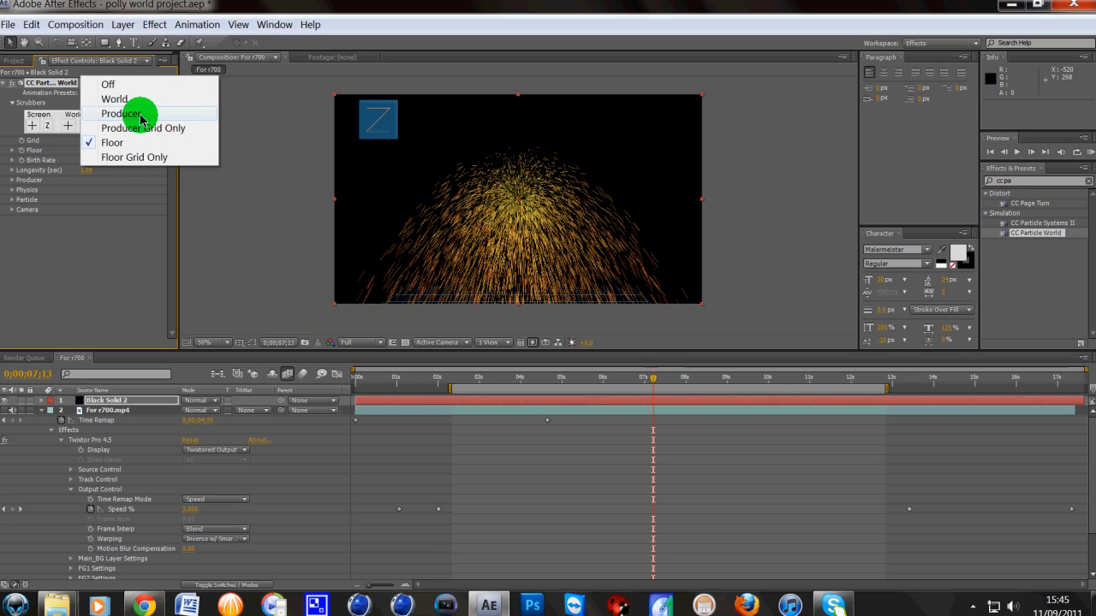
{"action": "left_click", "coordinate": [121, 113]}
{"action": "mouse_move", "coordinate": [537, 240]}
{"action": "left_mouse_down"}
{"action": "mouse_move", "coordinate": [506, 196]}
{"action": "mouse_move", "coordinate": [516, 210]}
{"action": "mouse_move", "coordinate": [518, 193]}
{"action": "left_mouse_up"}
{"action": "left_click", "coordinate": [54, 166]}
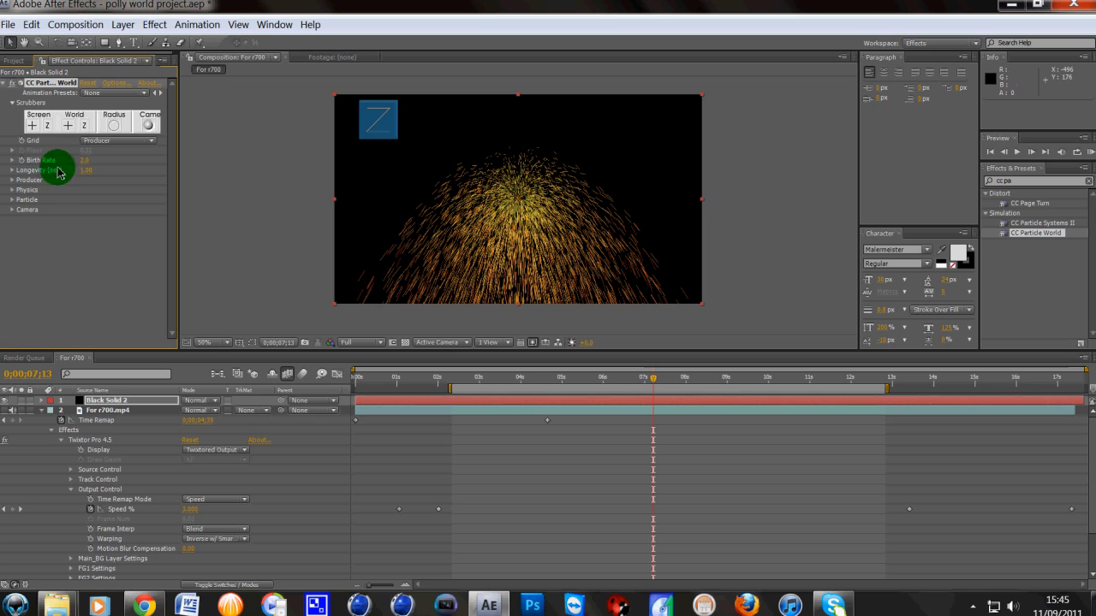
- Move the particle producer to the top centre of the frame, Position X 0.06 and Position Y -0.43, and preview the emission
{"action": "left_click", "coordinate": [12, 181]}
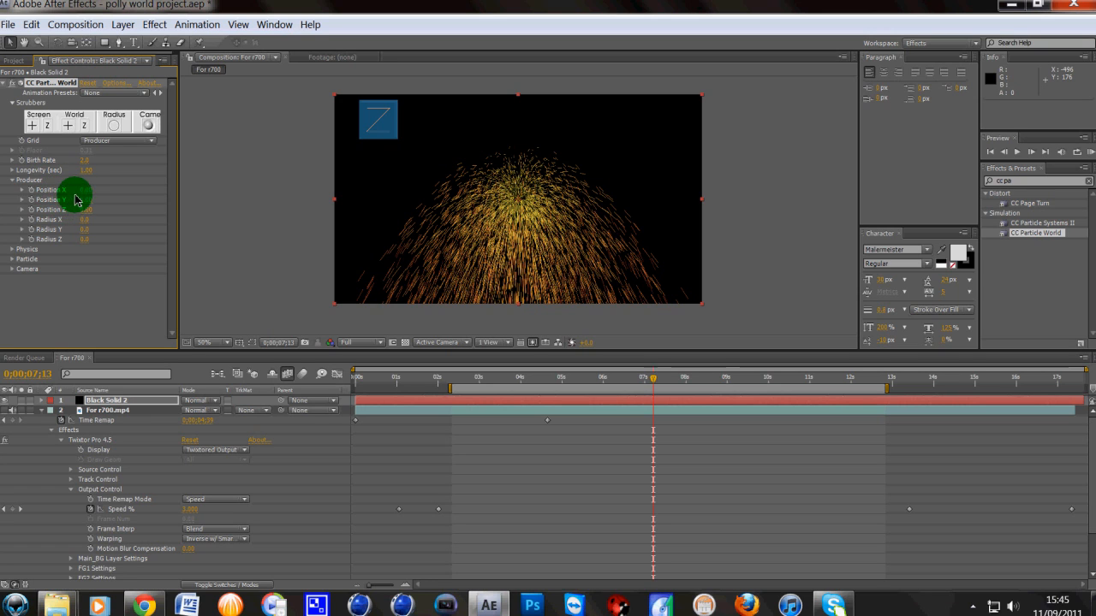
{"action": "left_click_drag", "start_coordinate": [94, 197], "coordinate": [91, 191]}
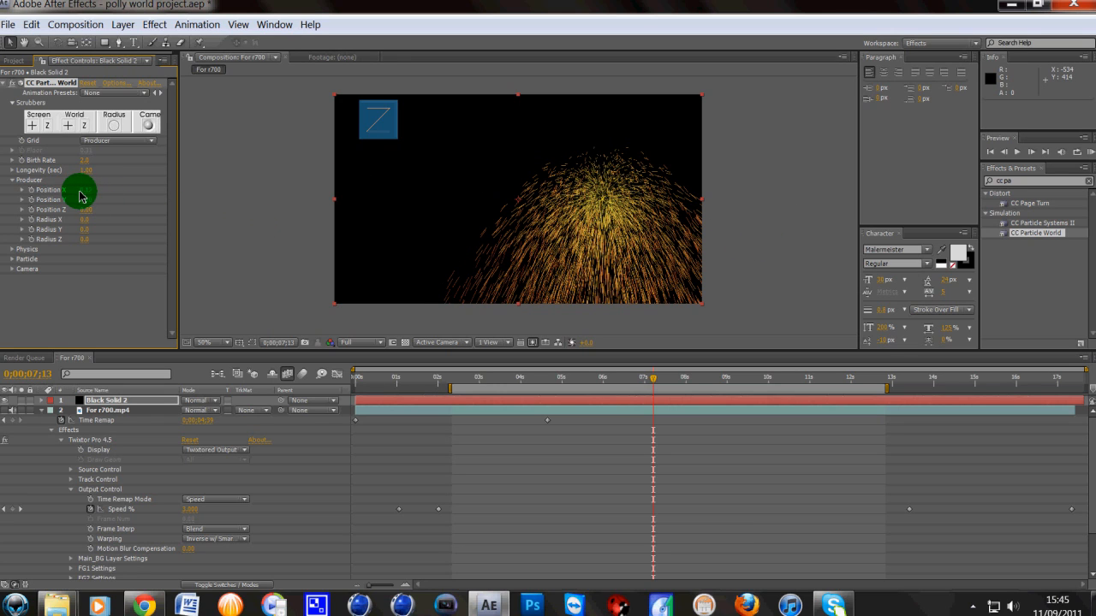
{"action": "mouse_move", "coordinate": [77, 198]}
{"action": "left_mouse_down"}
{"action": "mouse_move", "coordinate": [96, 206]}
{"action": "mouse_move", "coordinate": [85, 206]}
{"action": "left_mouse_up"}
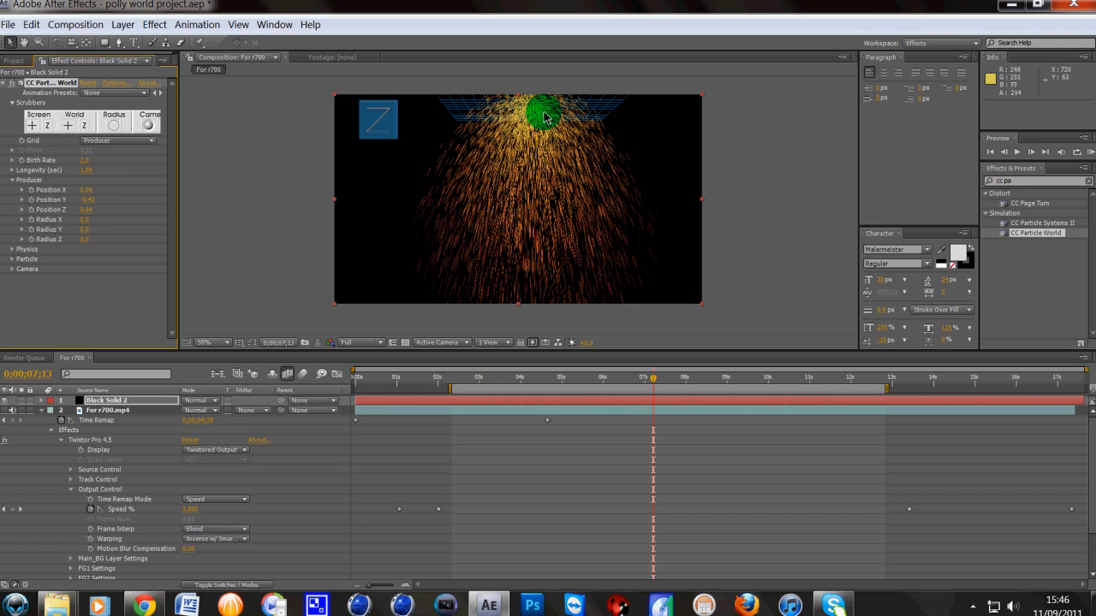
{"action": "left_click", "coordinate": [1017, 152]}
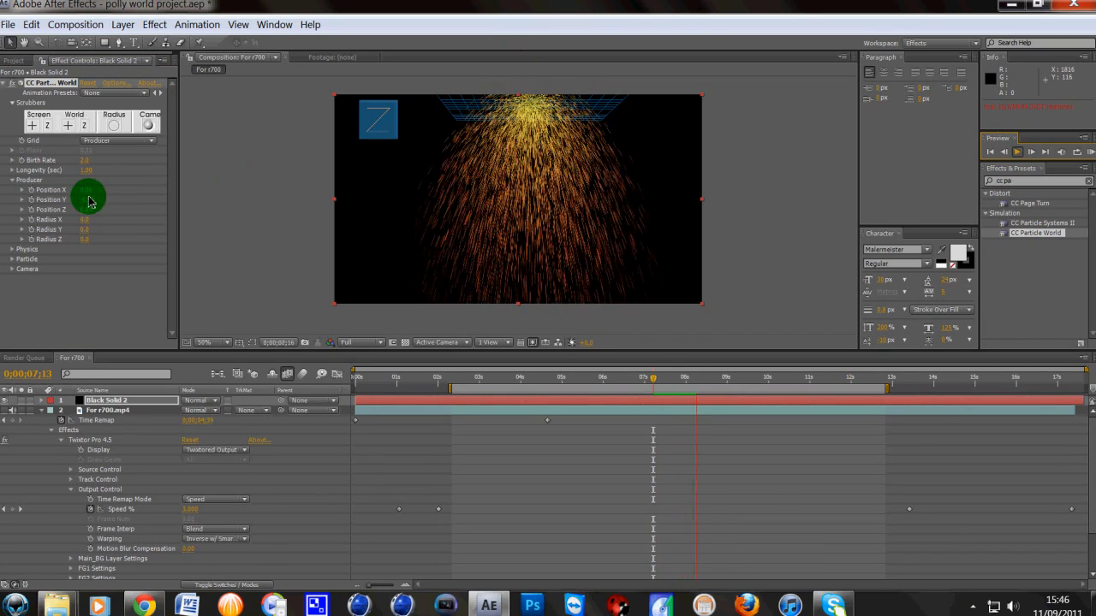
{"action": "left_click", "coordinate": [1018, 153]}
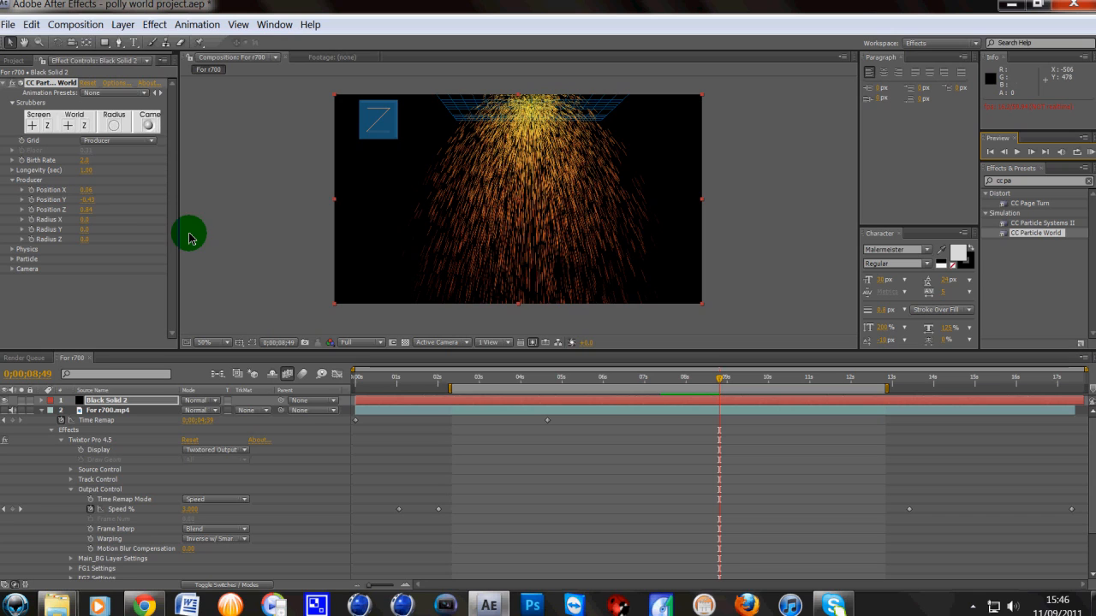
- Spread the particles by setting the producer's Radius X, Radius Y and Radius Z to 1.0
{"action": "left_click", "coordinate": [84, 220]}
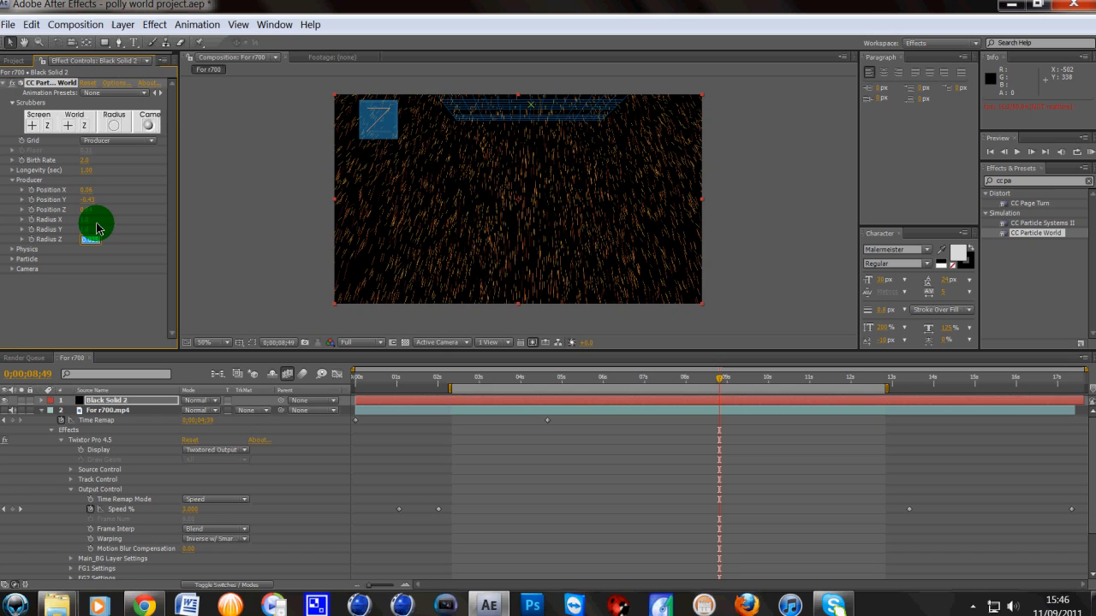
{"action": "key", "text": "Tab"}
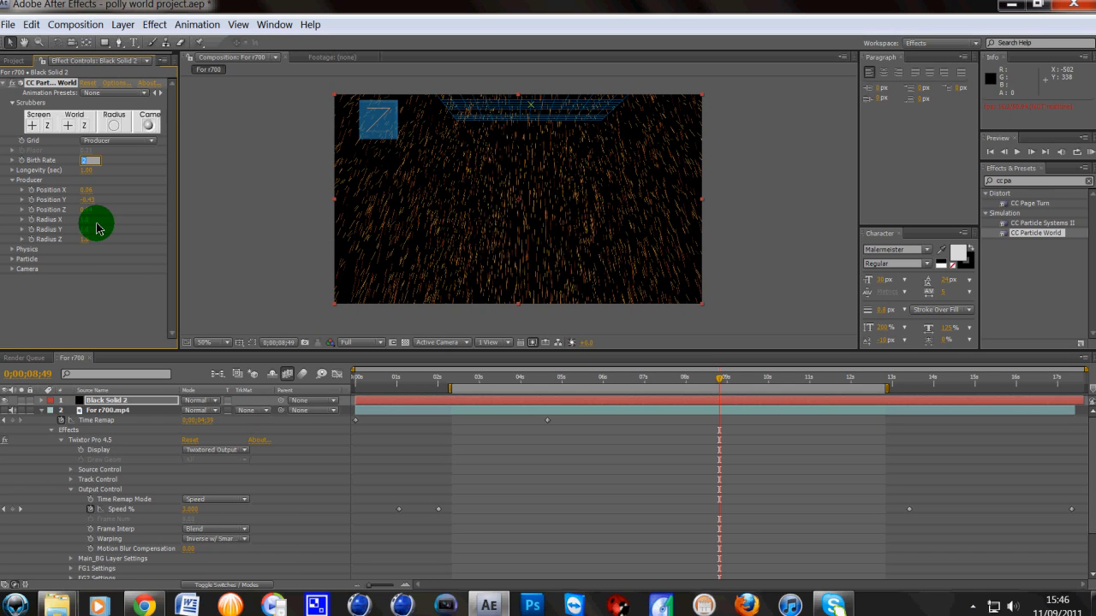
{"action": "left_click", "coordinate": [157, 312]}
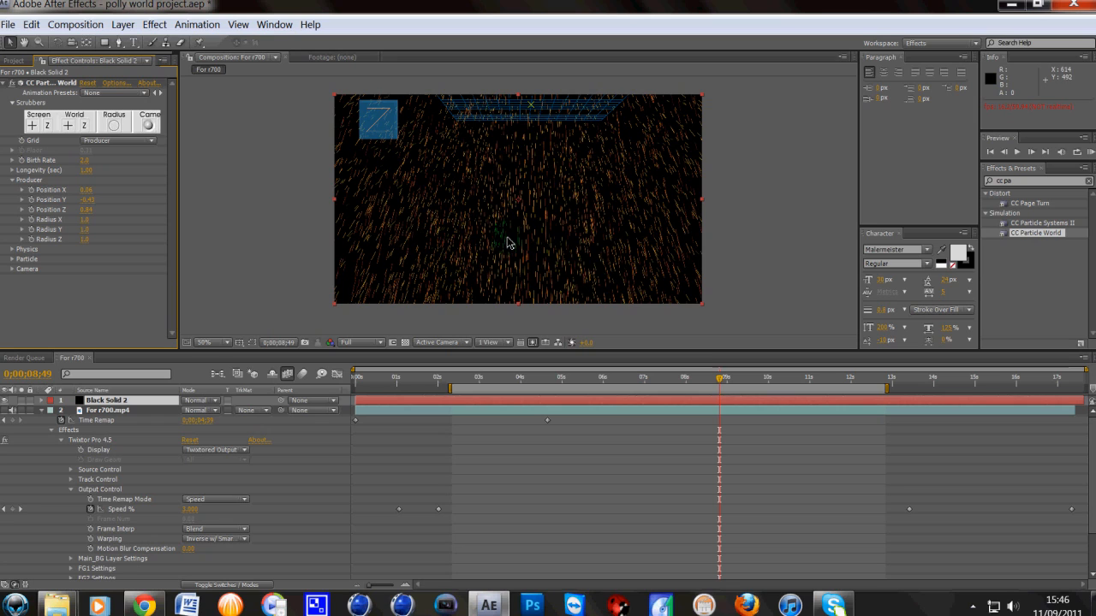
- Reduce the particle Birth Rate to 0.4 and preview the sparser particles
{"action": "left_click", "coordinate": [82, 168]}
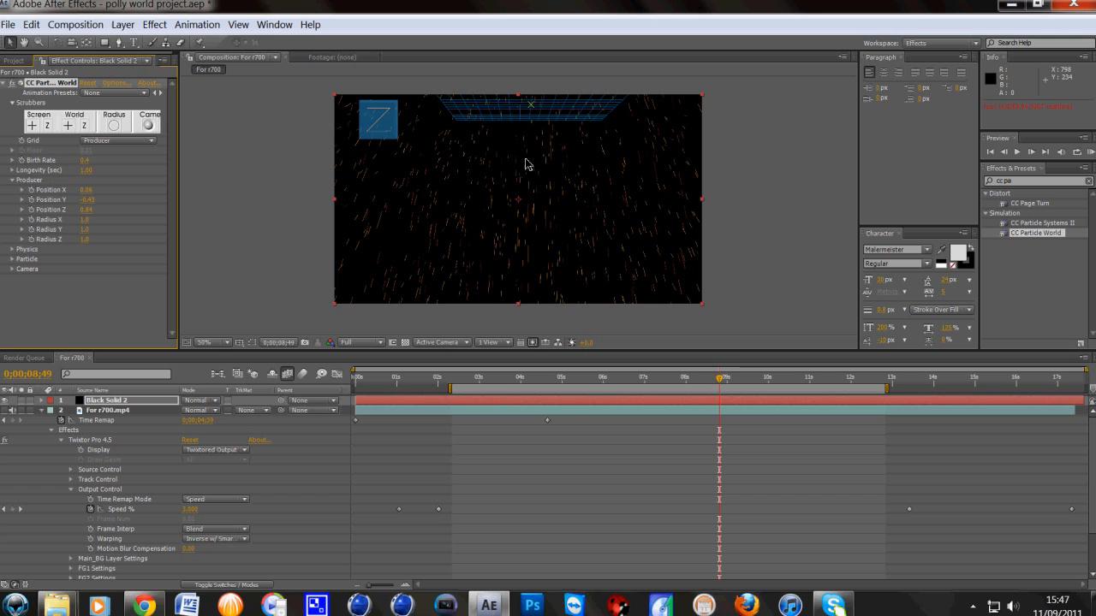
{"action": "left_click", "coordinate": [1018, 152]}
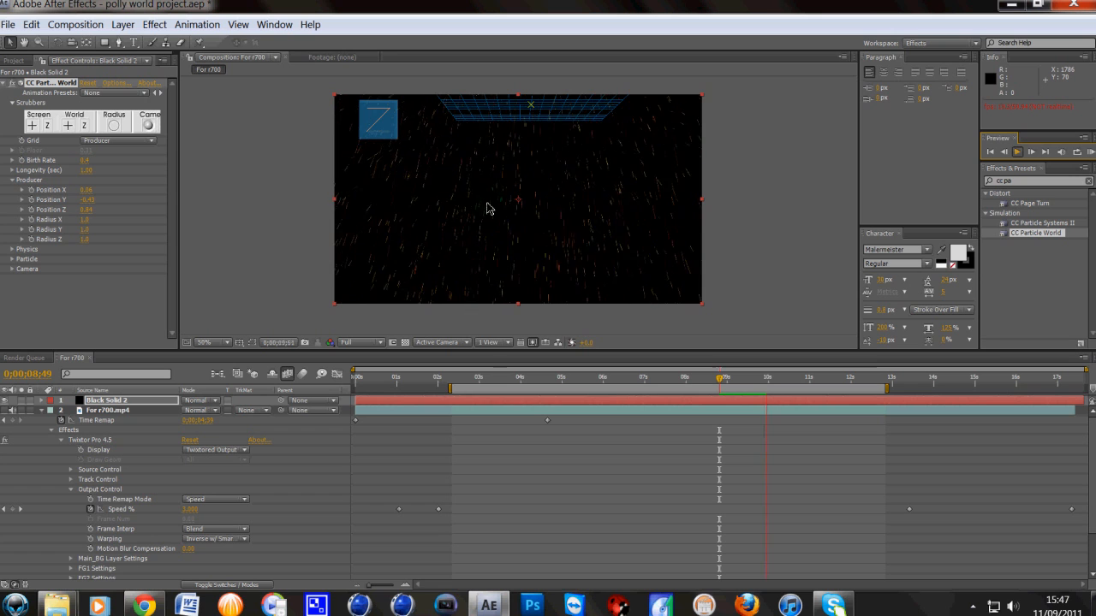
{"action": "left_click", "coordinate": [1016, 152]}
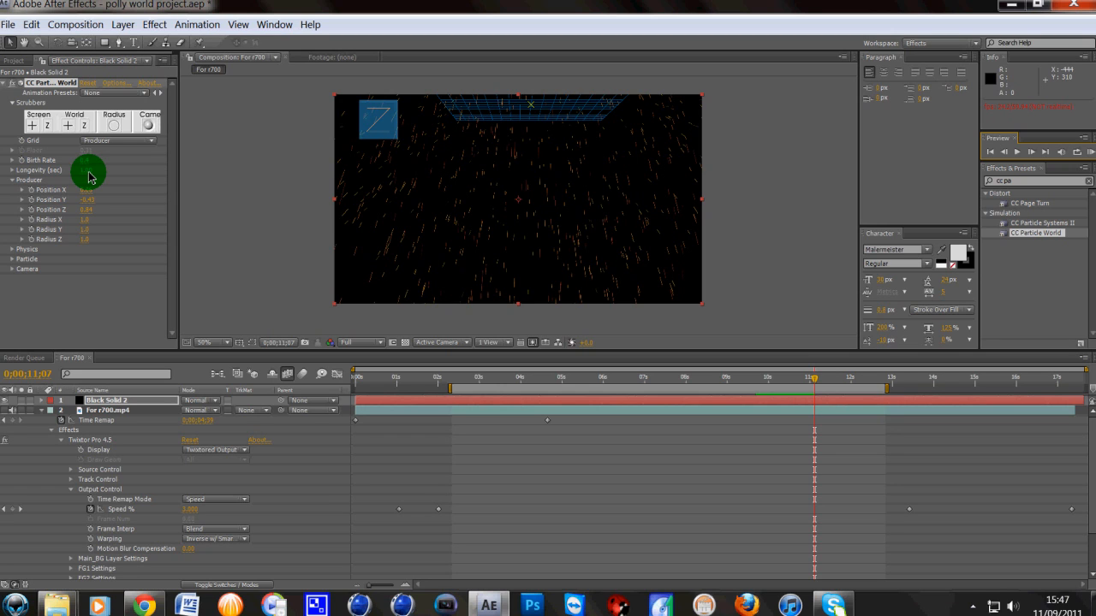
- Reveal the Longevity and Physics settings, set the physics animation to Twirl and preview it
{"action": "left_click", "coordinate": [13, 170]}
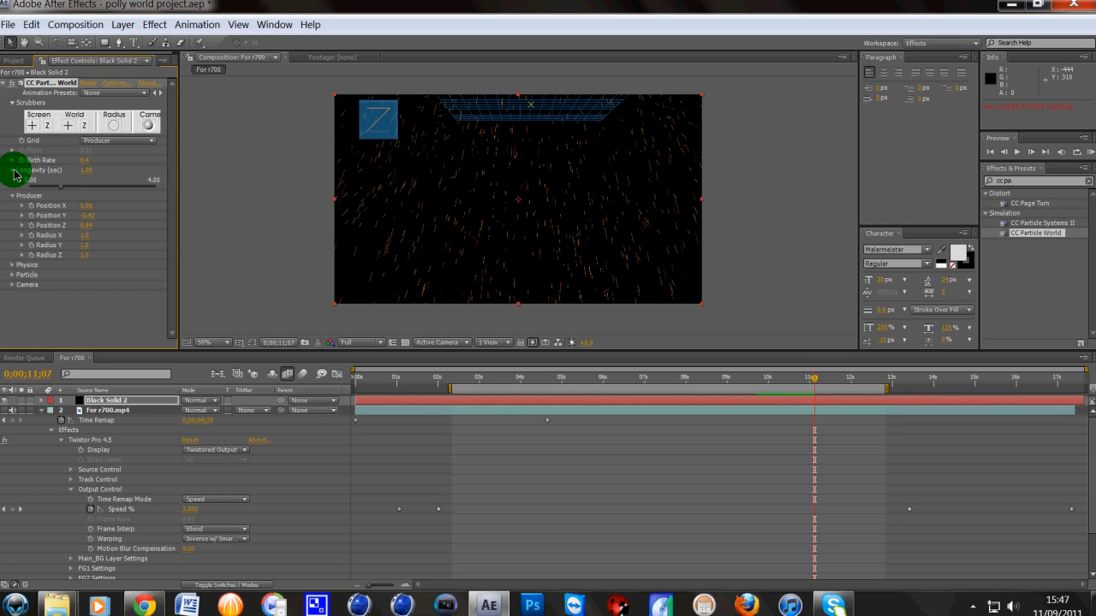
{"action": "left_click", "coordinate": [12, 267]}
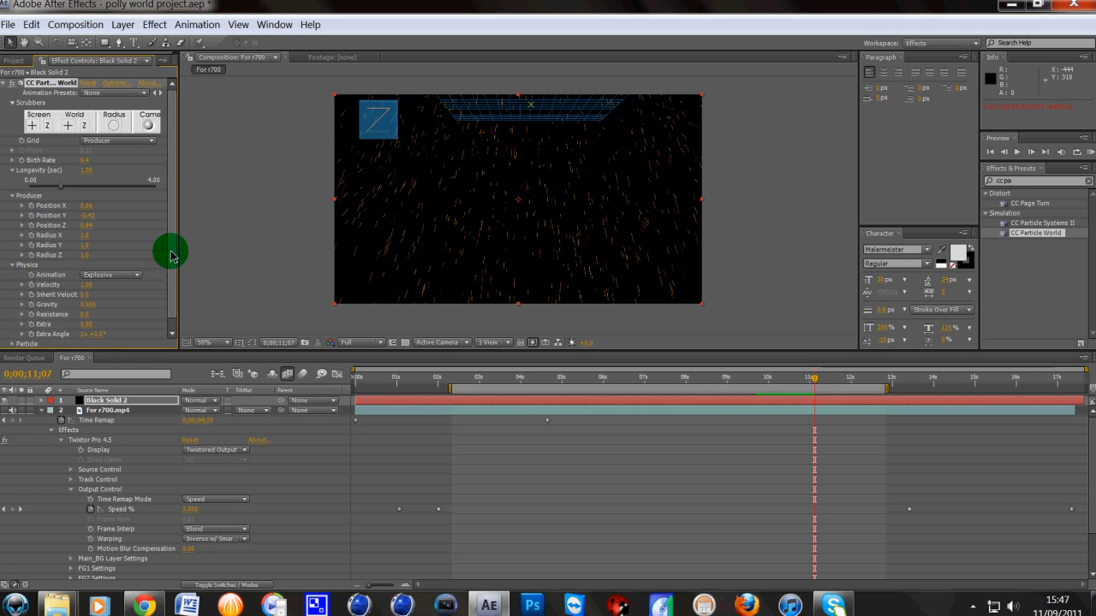
{"action": "scroll", "coordinate": [171, 296], "scroll_direction": "down", "scroll_amount": 1}
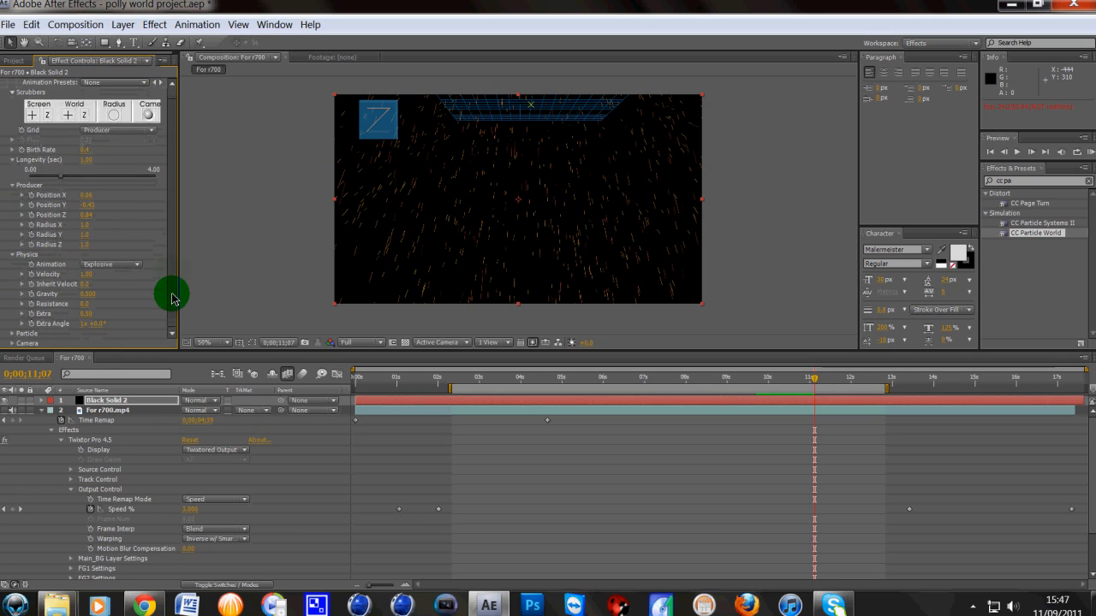
{"action": "left_click", "coordinate": [109, 271]}
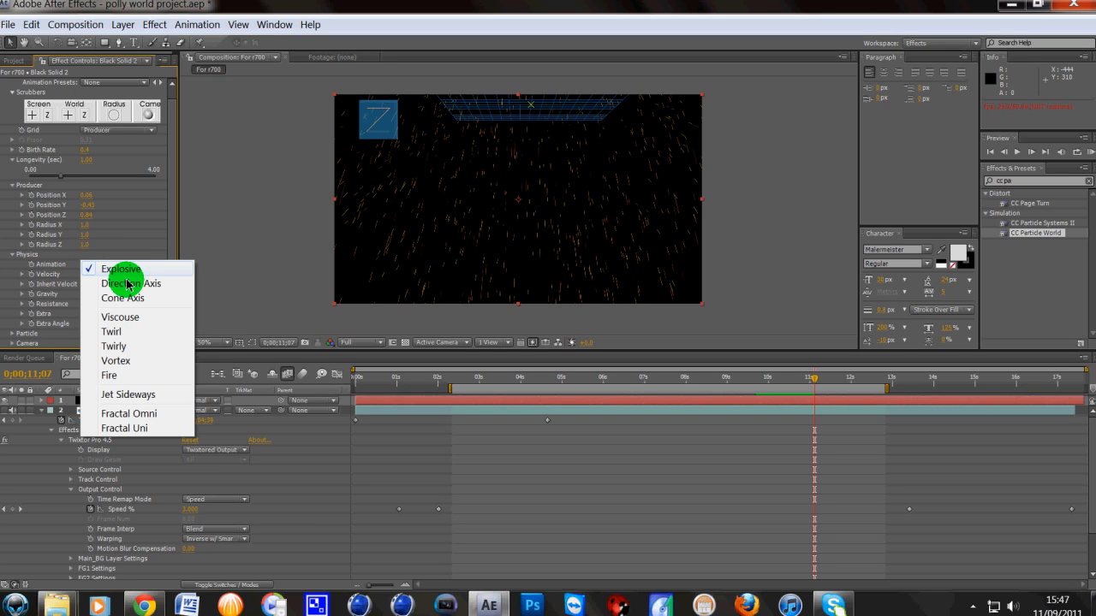
{"action": "left_click", "coordinate": [117, 332]}
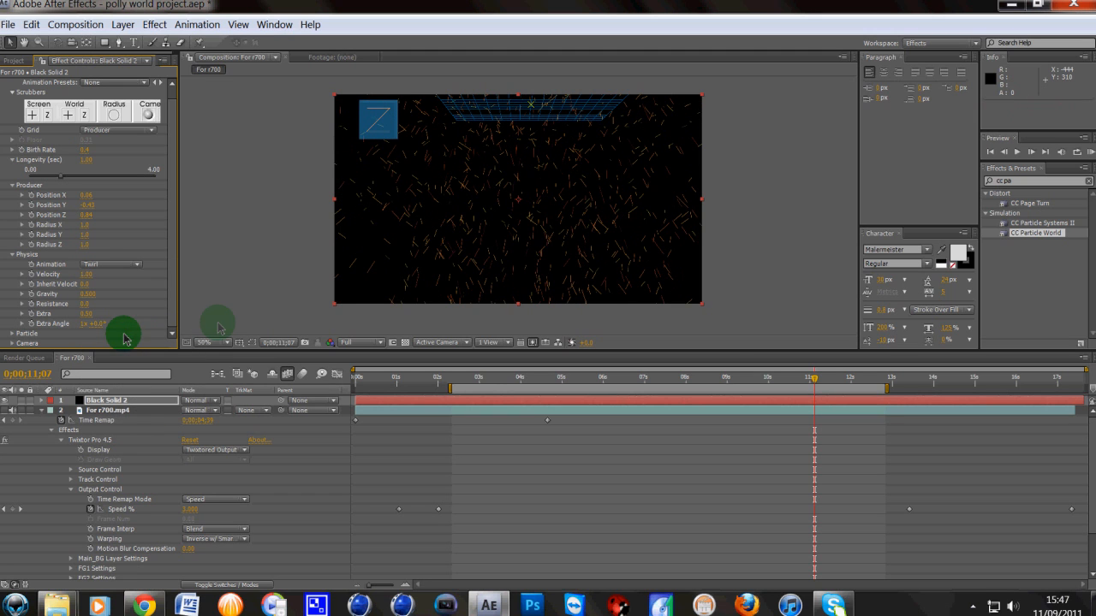
{"action": "left_click", "coordinate": [1017, 152]}
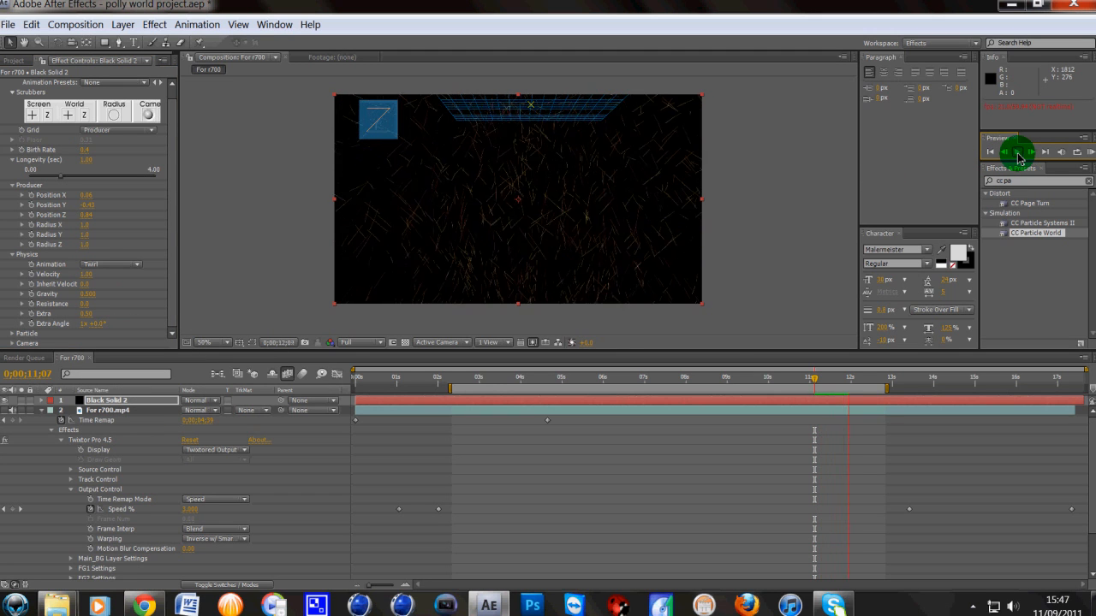
- Try the Fire physics animation and preview the particle motion
{"action": "left_click", "coordinate": [134, 263]}
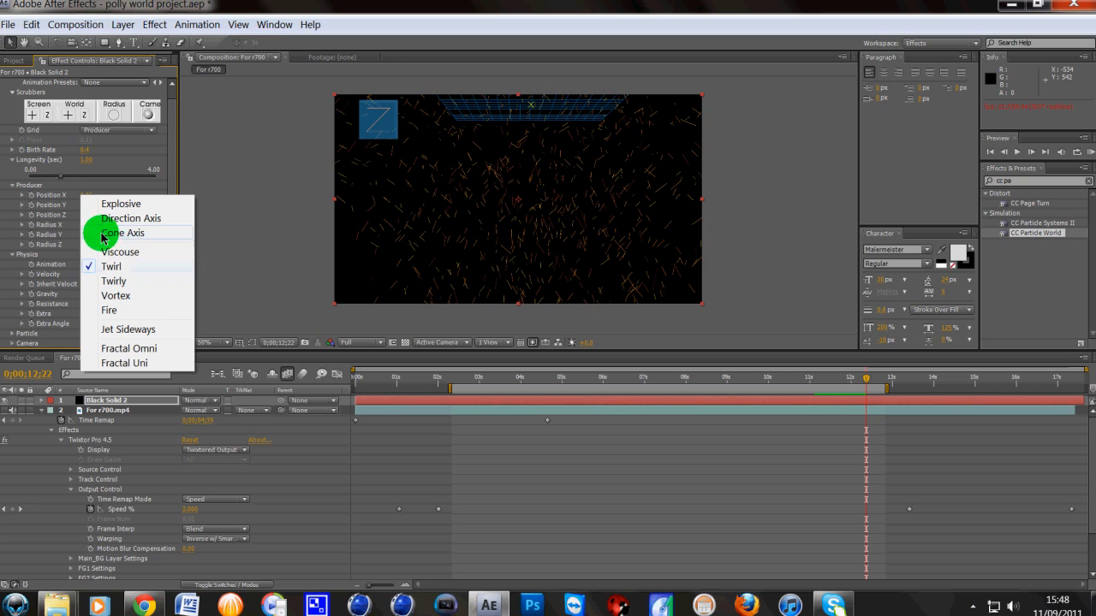
{"action": "left_click", "coordinate": [128, 310]}
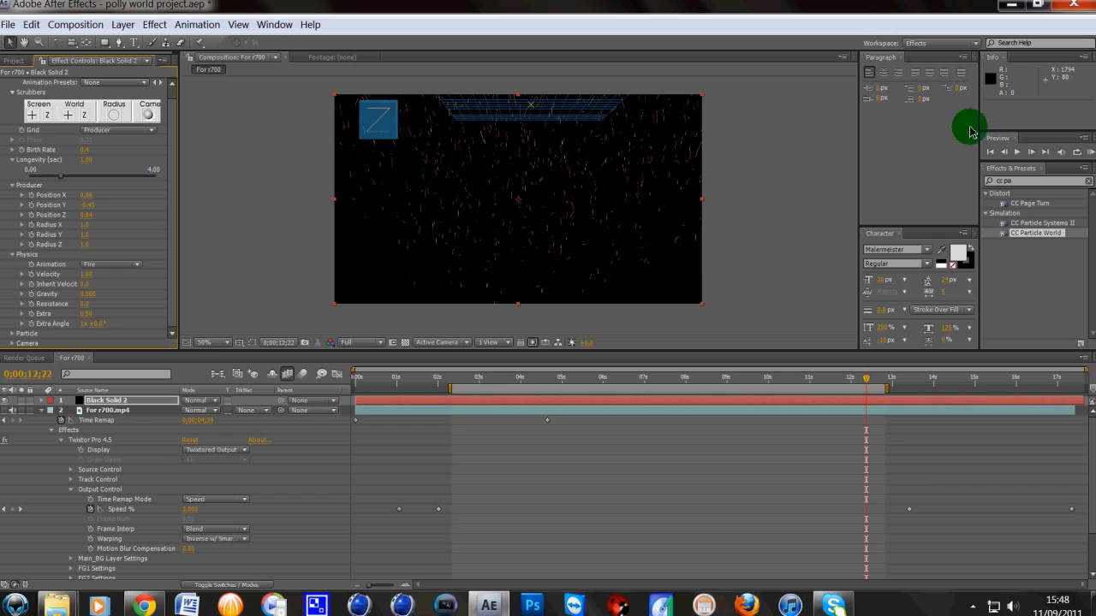
{"action": "left_click", "coordinate": [1017, 153]}
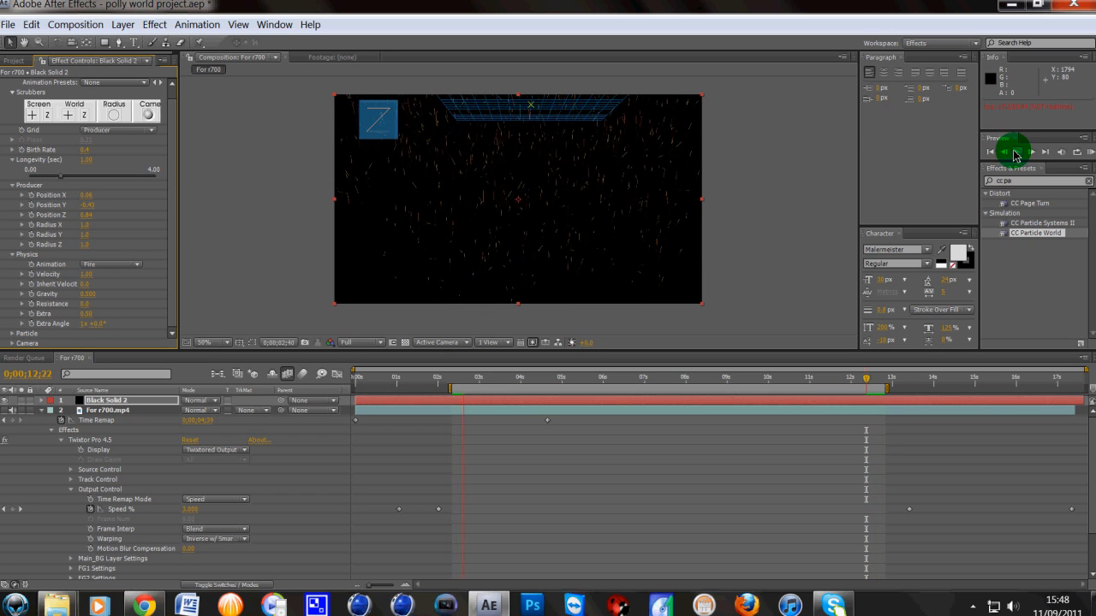
{"action": "left_click", "coordinate": [1016, 152]}
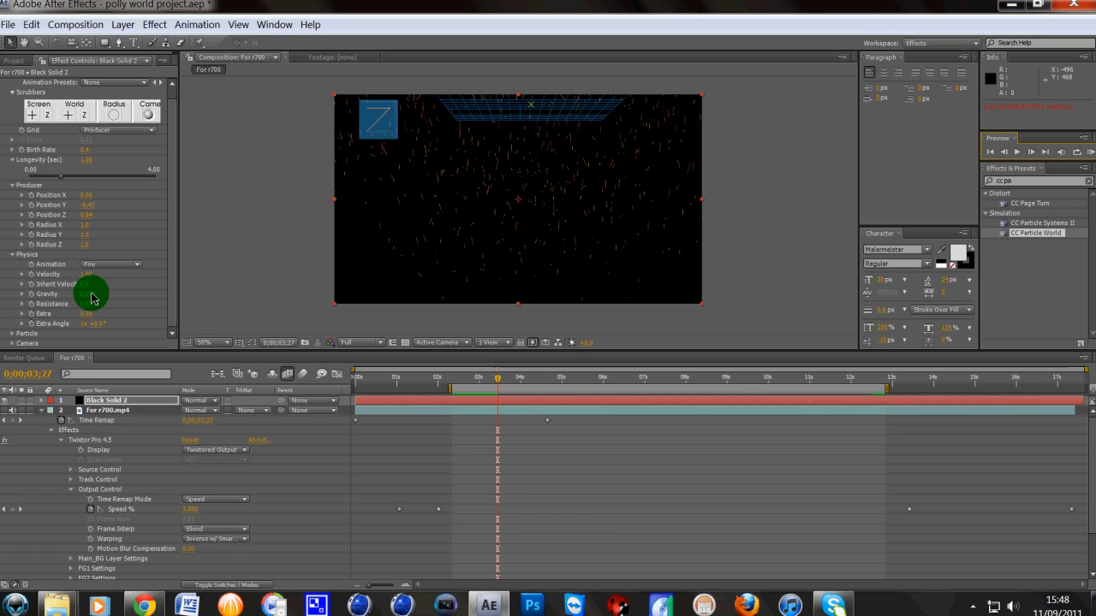
- Return the physics animation to Twirl, try different gravity values with a preview, and leave Gravity at 0.090
{"action": "left_click", "coordinate": [117, 265]}
{"action": "left_click", "coordinate": [120, 224]}
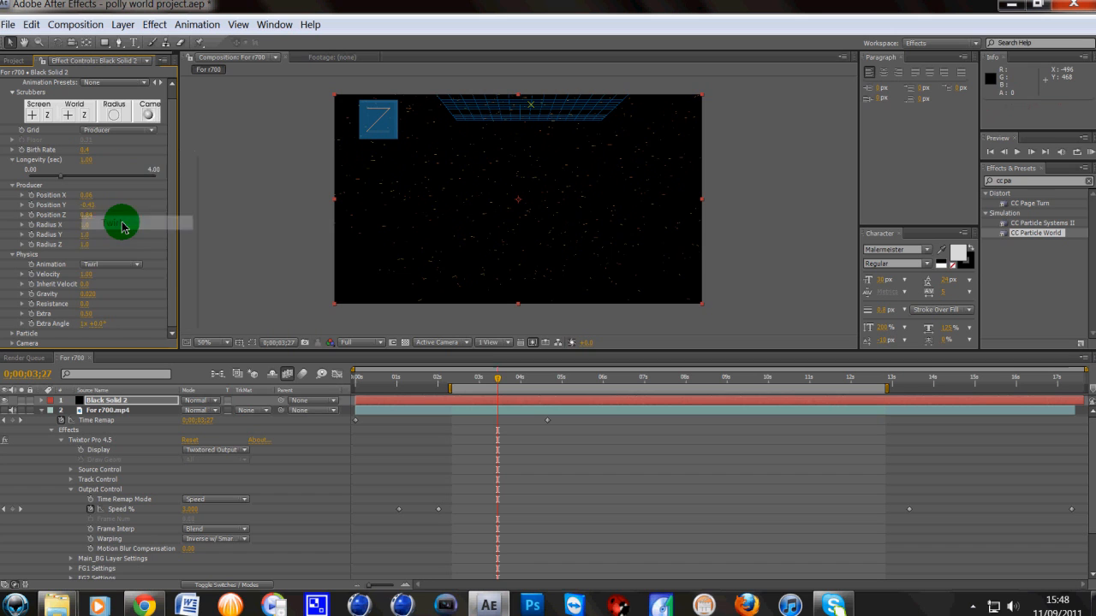
{"action": "left_click", "coordinate": [1017, 153]}
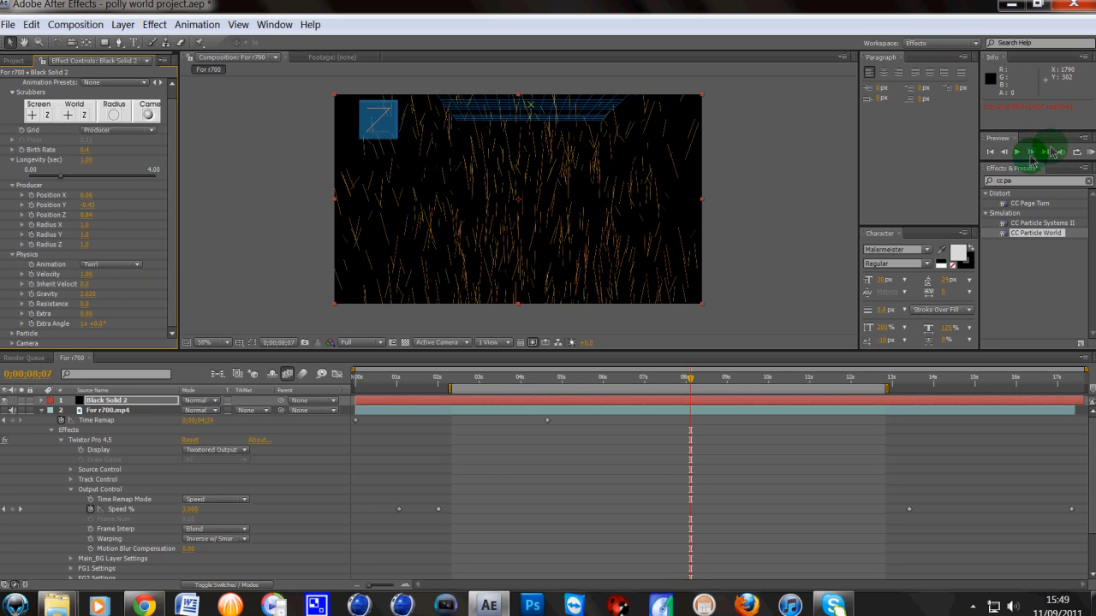
{"action": "left_click", "coordinate": [1013, 152]}
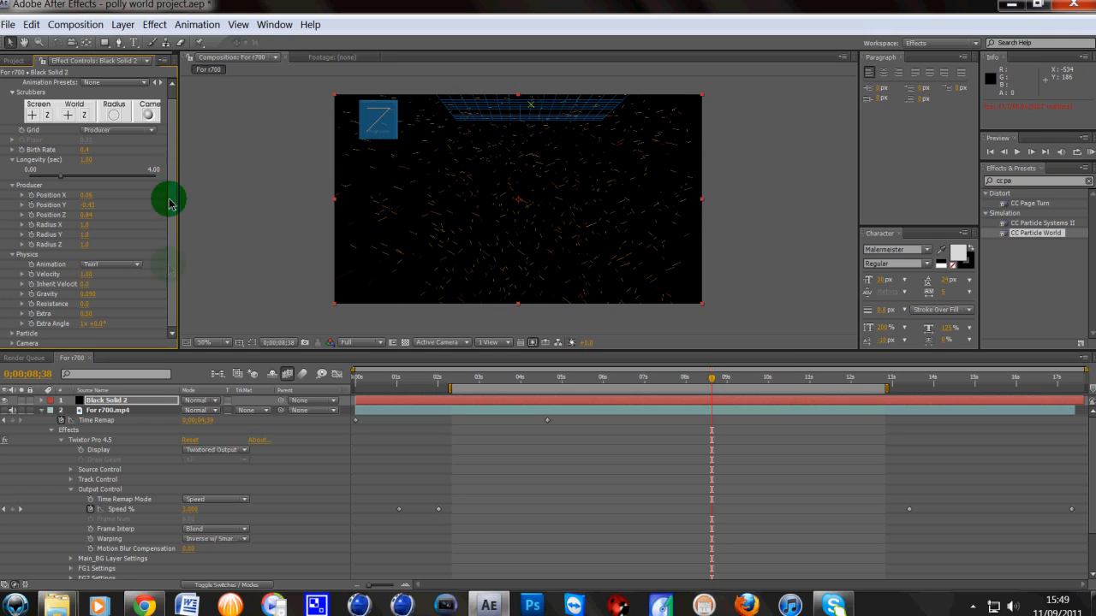
- Reveal the Particle settings, try Darken&Faded Sphere as the particle type and preview it
{"action": "left_click", "coordinate": [12, 333]}
{"action": "scroll", "coordinate": [12, 333], "scroll_direction": "down", "scroll_amount": 5}
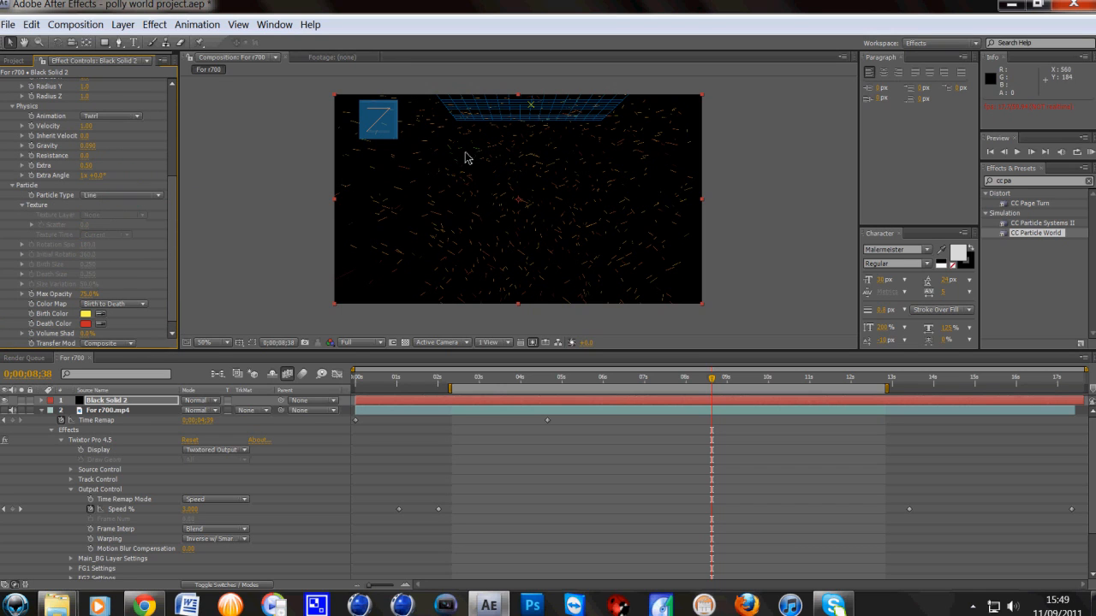
{"action": "left_click", "coordinate": [159, 197]}
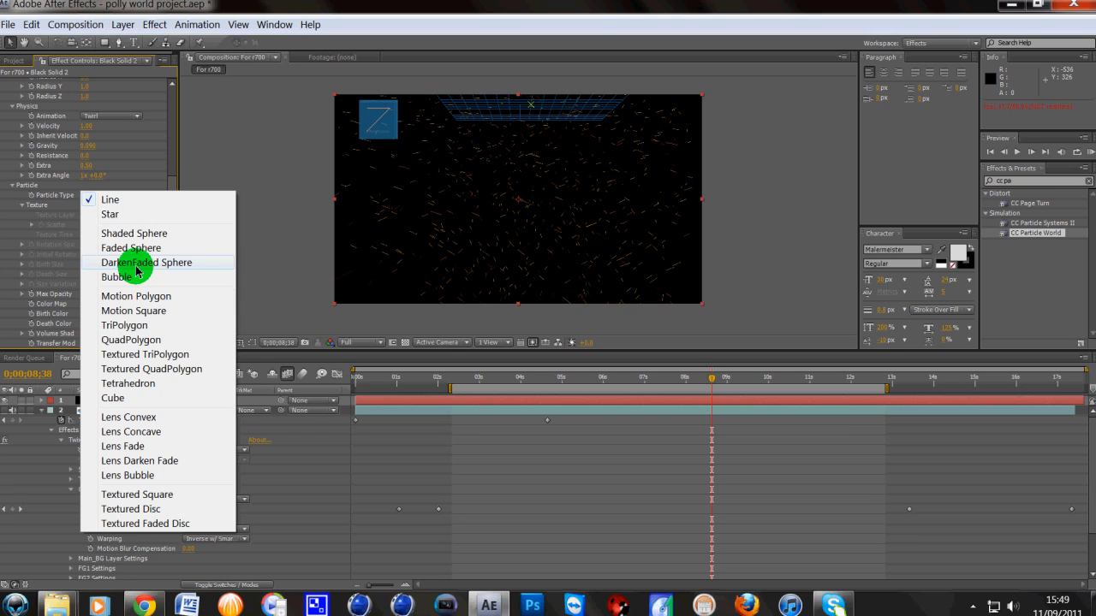
{"action": "left_click", "coordinate": [151, 233]}
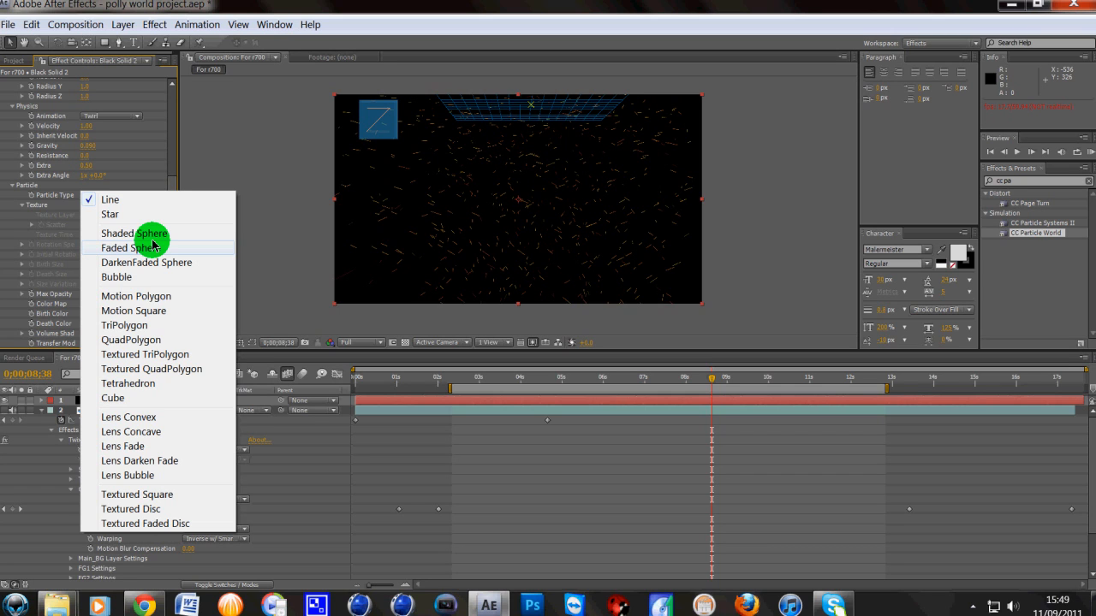
{"action": "left_click", "coordinate": [147, 260]}
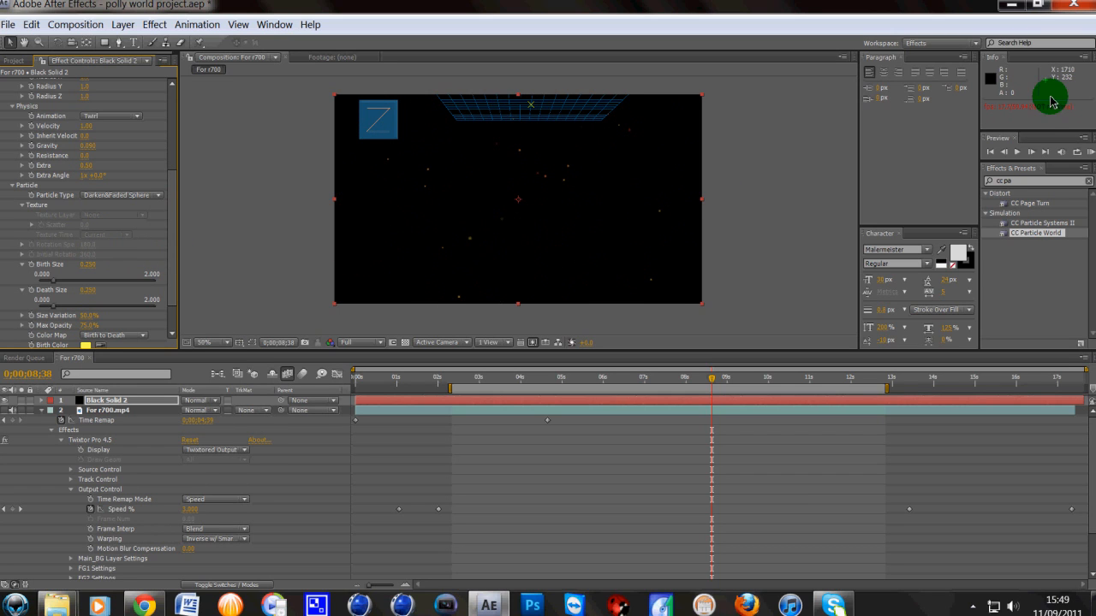
{"action": "left_click", "coordinate": [1015, 154]}
{"action": "left_click", "coordinate": [1016, 155]}
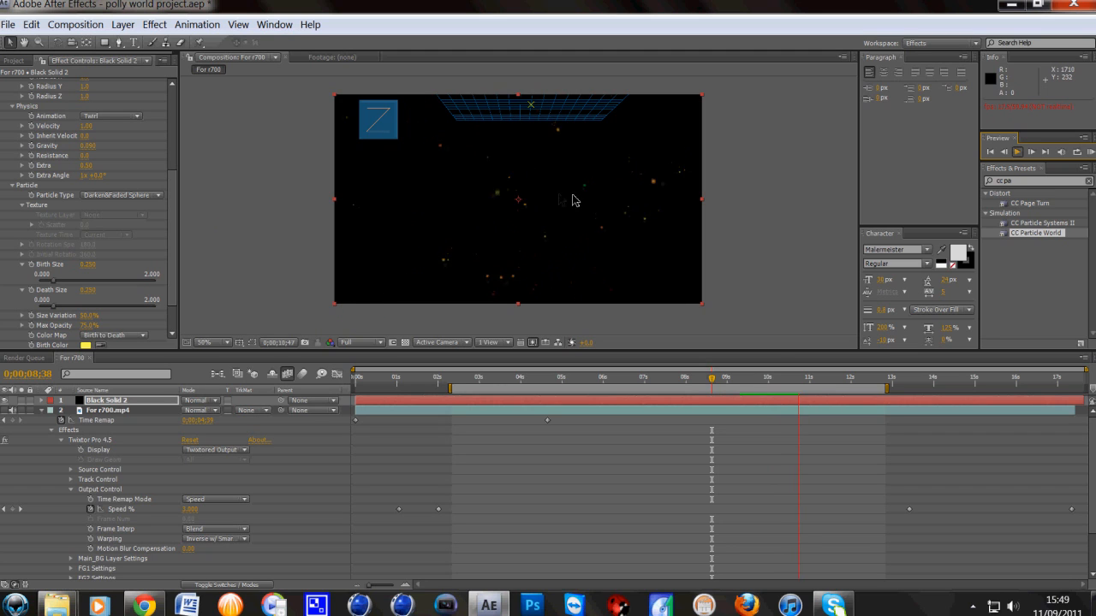
- Change the particle type to Faded Sphere
{"action": "scroll", "coordinate": [175, 233], "scroll_direction": "down", "scroll_amount": 2}
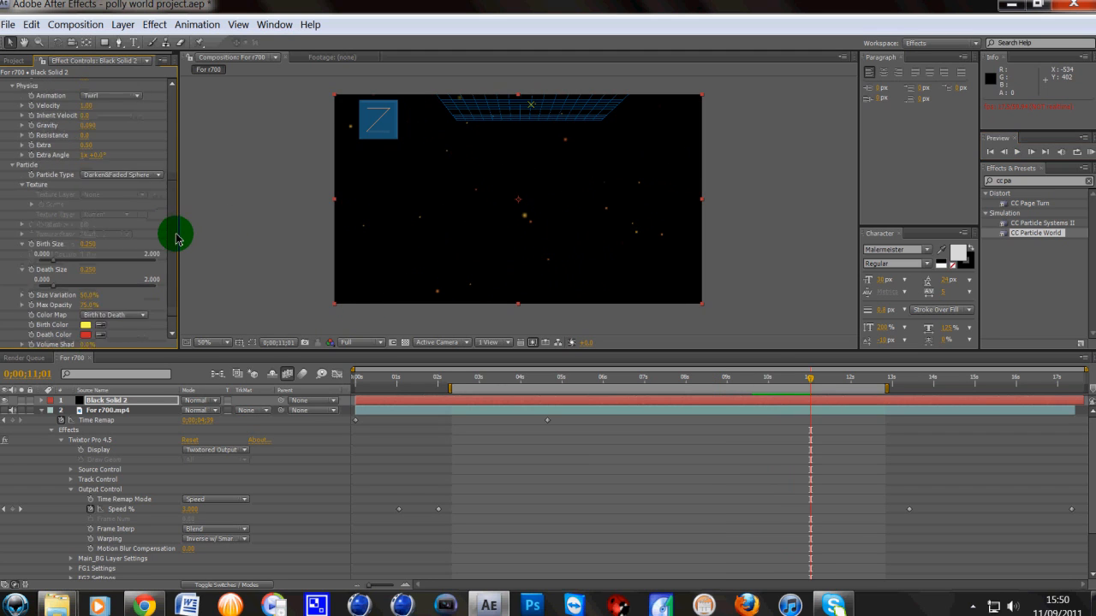
{"action": "left_click", "coordinate": [153, 160]}
{"action": "left_click", "coordinate": [147, 141]}
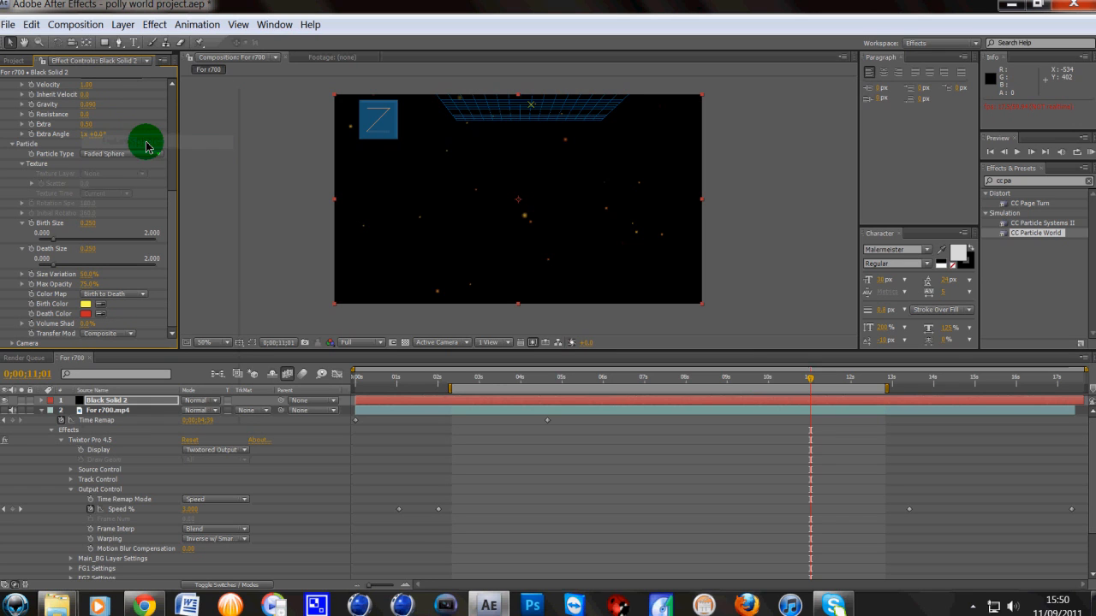
- Lower the particles' Max Opacity to 51% and change their birth color to blue
{"action": "left_click_drag", "start_coordinate": [102, 219], "coordinate": [58, 248]}
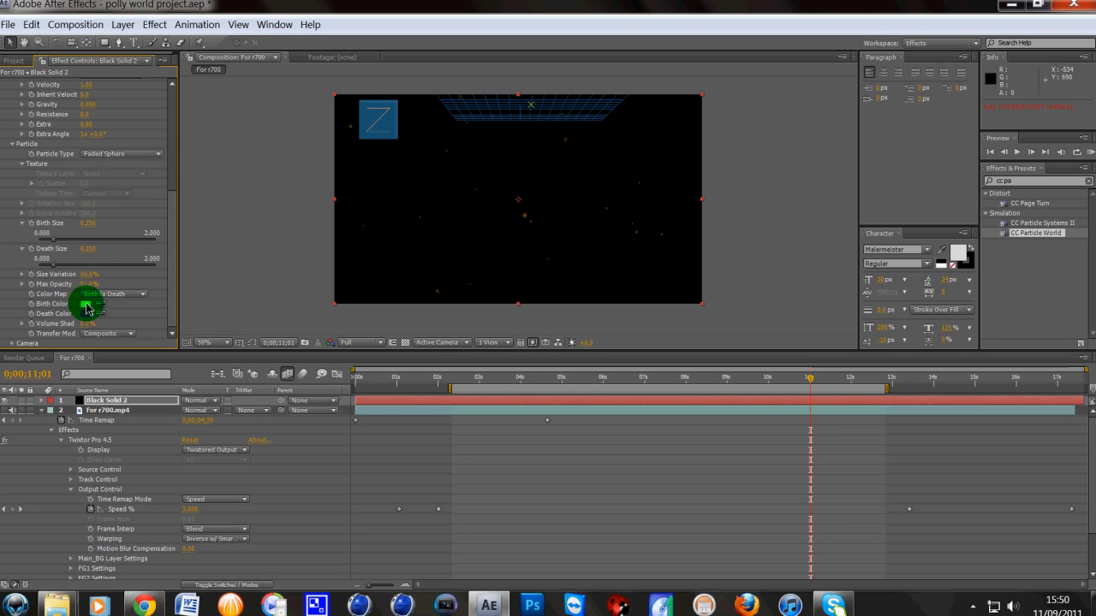
{"action": "left_click", "coordinate": [85, 304]}
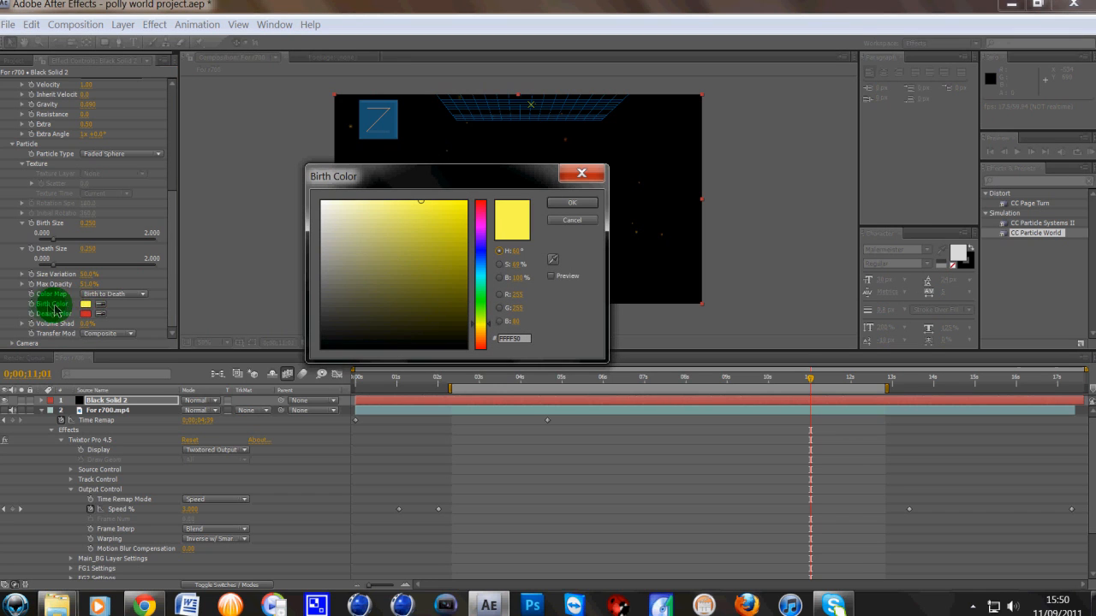
{"action": "left_click", "coordinate": [480, 248]}
{"action": "left_click", "coordinate": [456, 202]}
{"action": "left_click", "coordinate": [553, 206]}
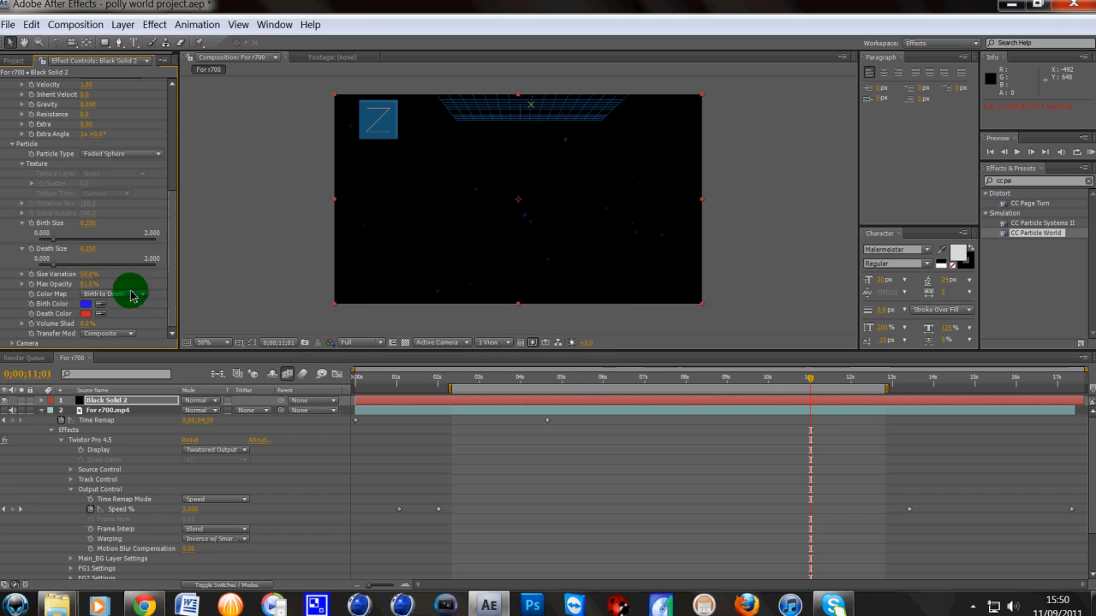
- Set the particles' death color to white (FFFFFF) and preview the new colors
{"action": "left_click", "coordinate": [88, 315]}
{"action": "left_click_drag", "start_coordinate": [374, 240], "coordinate": [318, 185]}
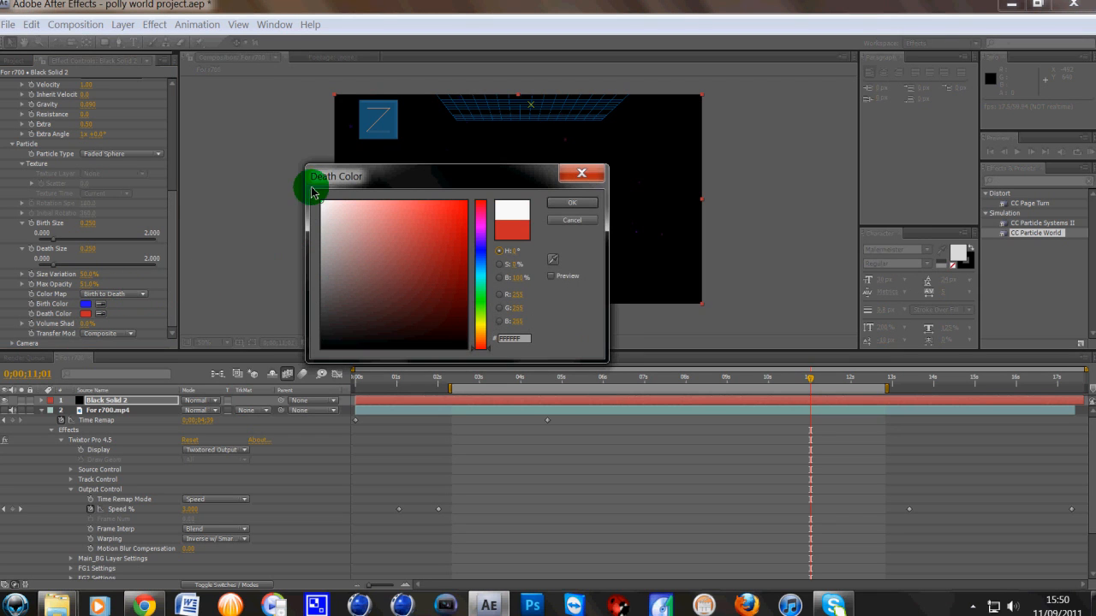
{"action": "left_click", "coordinate": [582, 203]}
{"action": "left_click", "coordinate": [1017, 152]}
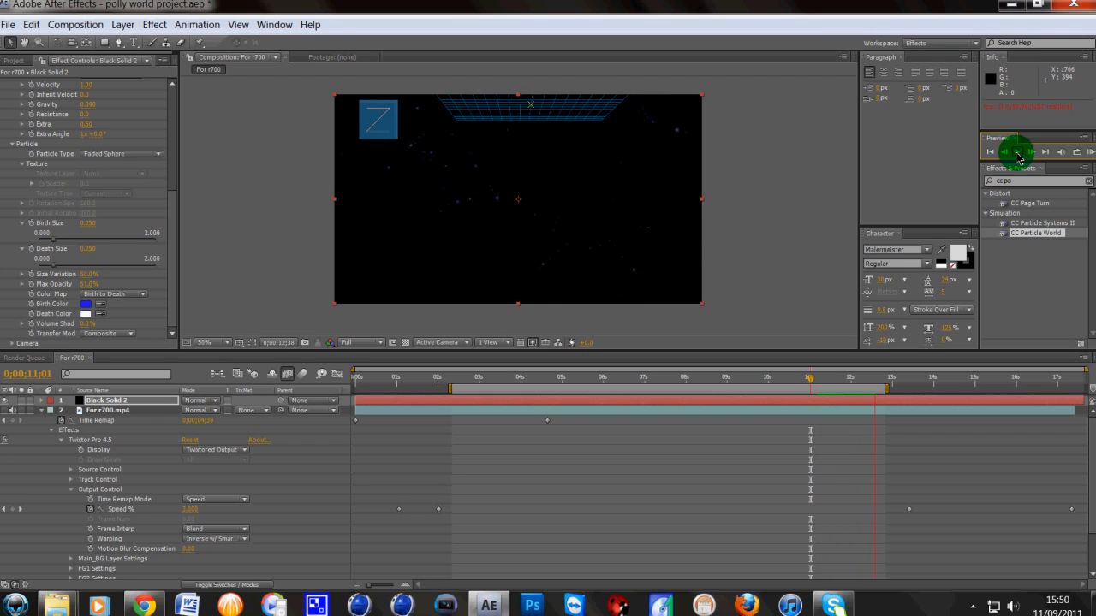
{"action": "left_click", "coordinate": [172, 241]}
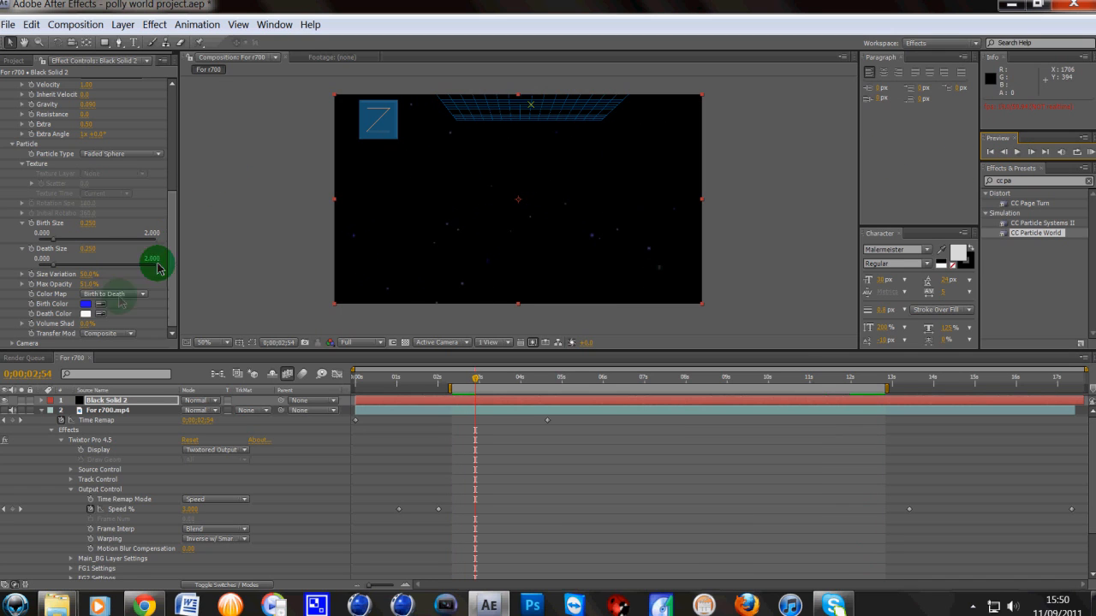
- Reveal the effect's Camera settings, try a larger Distance, set it to about 0.57 and preview the particles
{"action": "left_click", "coordinate": [12, 343]}
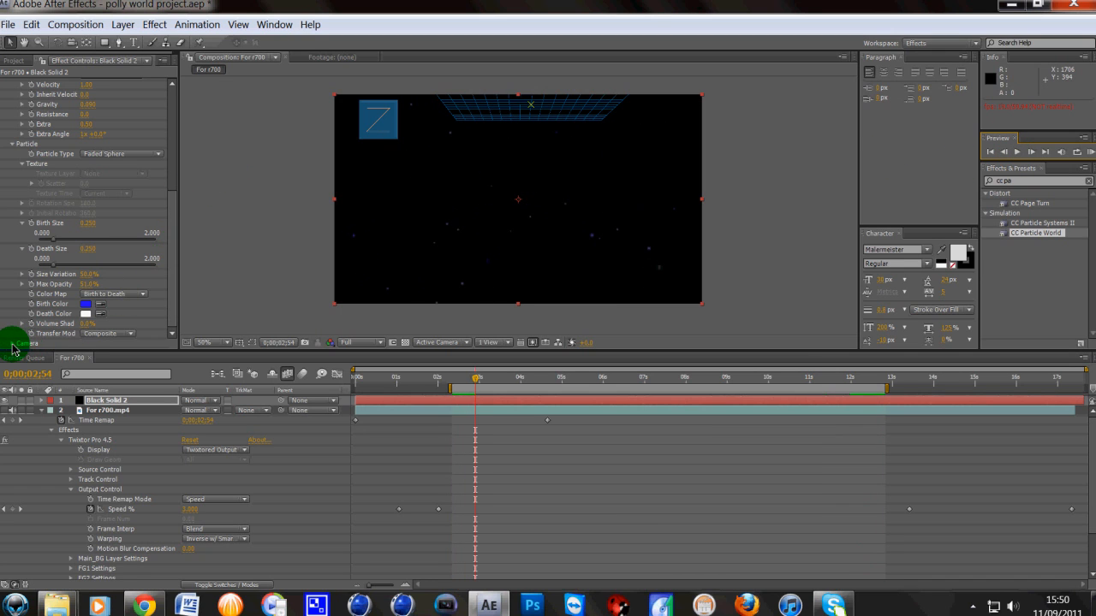
{"action": "scroll", "coordinate": [20, 340], "scroll_direction": "down", "scroll_amount": 2}
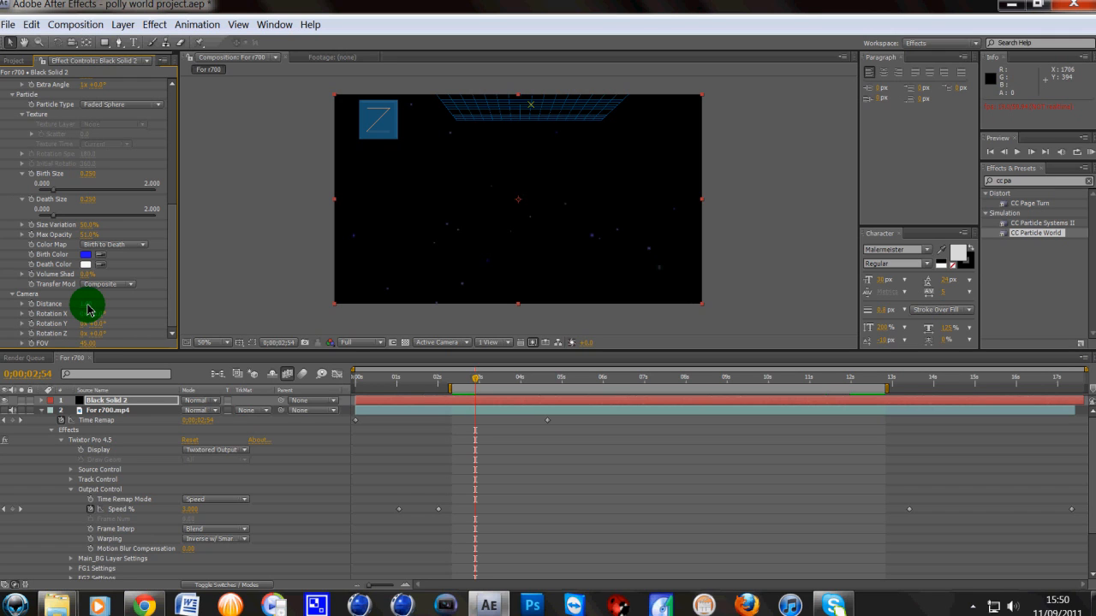
{"action": "left_click_drag", "start_coordinate": [92, 309], "coordinate": [164, 311]}
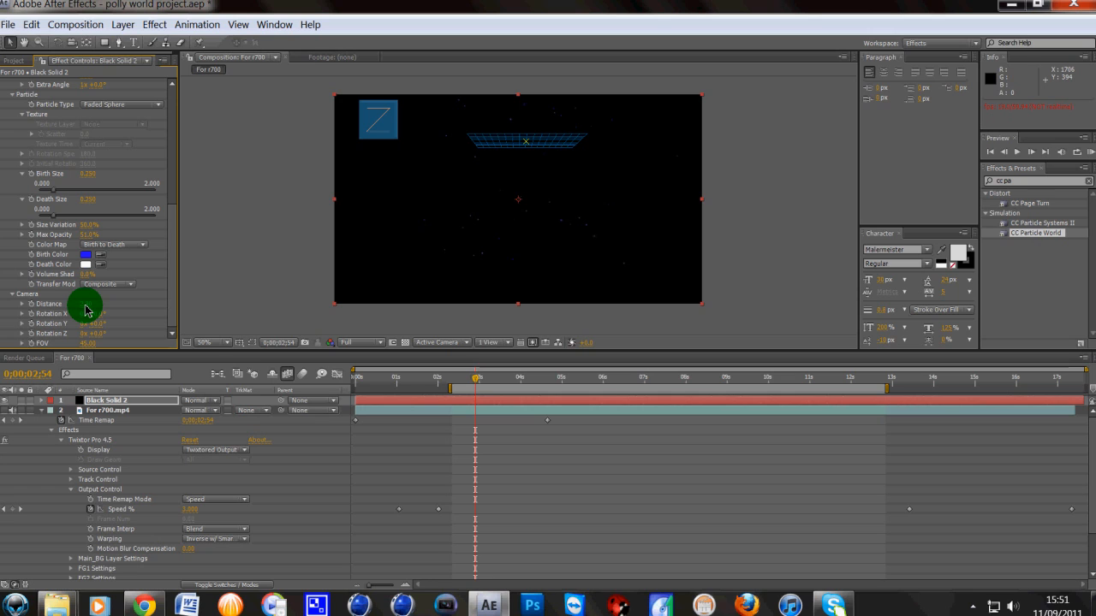
{"action": "left_click_drag", "start_coordinate": [84, 304], "coordinate": [1, 321]}
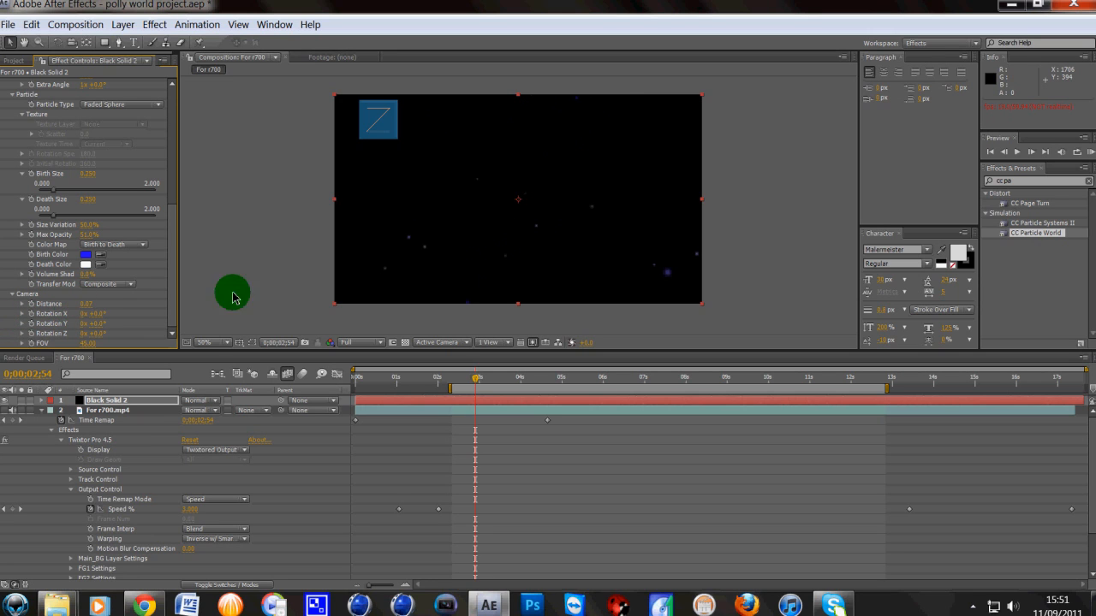
{"action": "left_click", "coordinate": [1018, 152]}
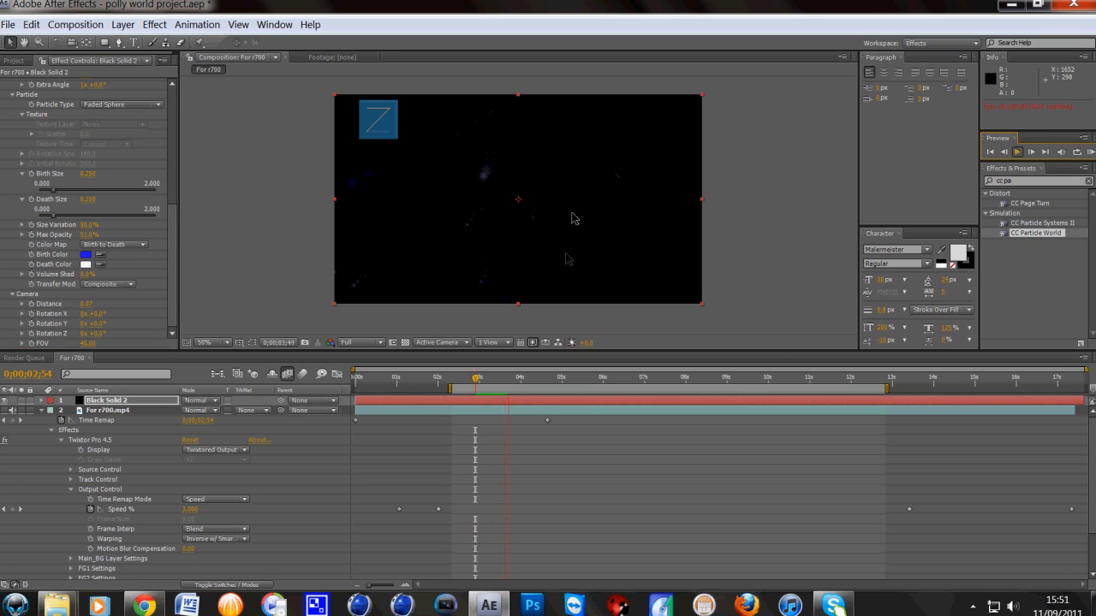
- Raise the Birth Rate to 1.4 and preview the denser particles
{"action": "left_click", "coordinate": [173, 109]}
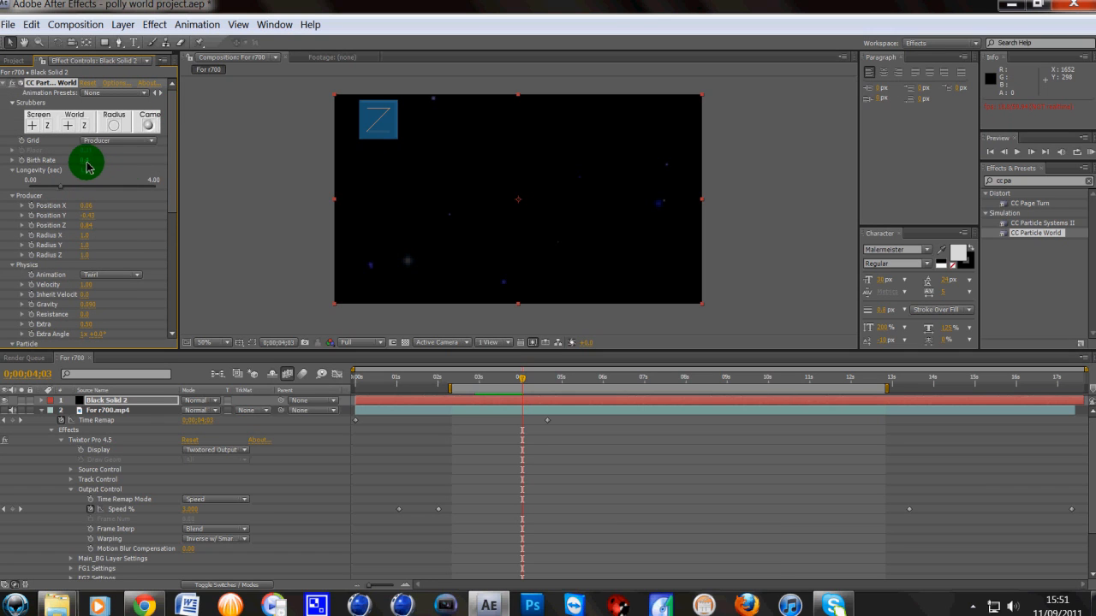
{"action": "left_click", "coordinate": [1017, 154]}
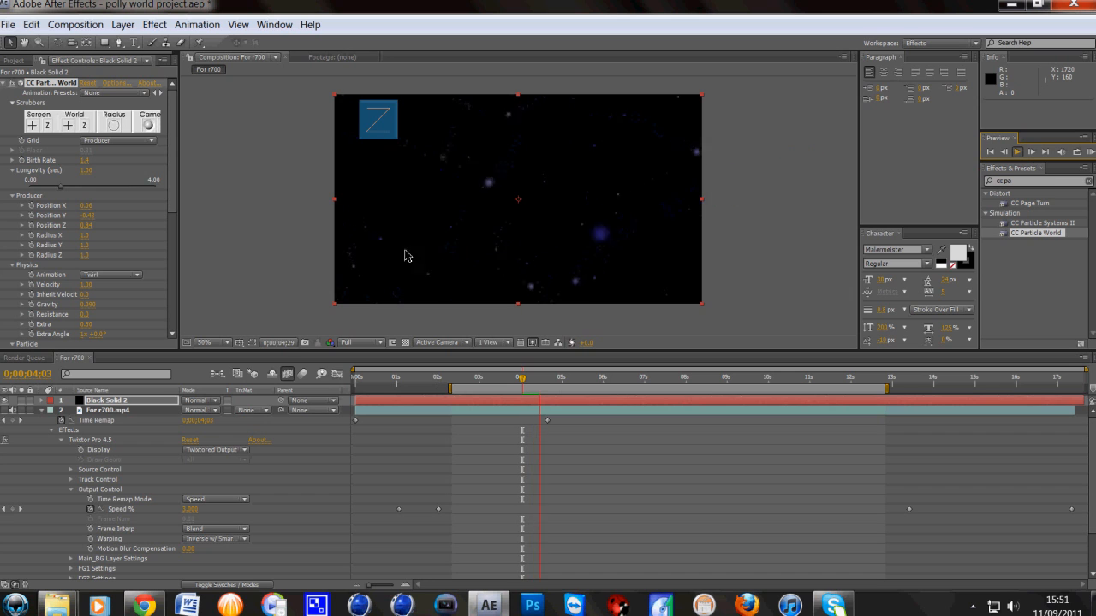
{"action": "left_click", "coordinate": [721, 221]}
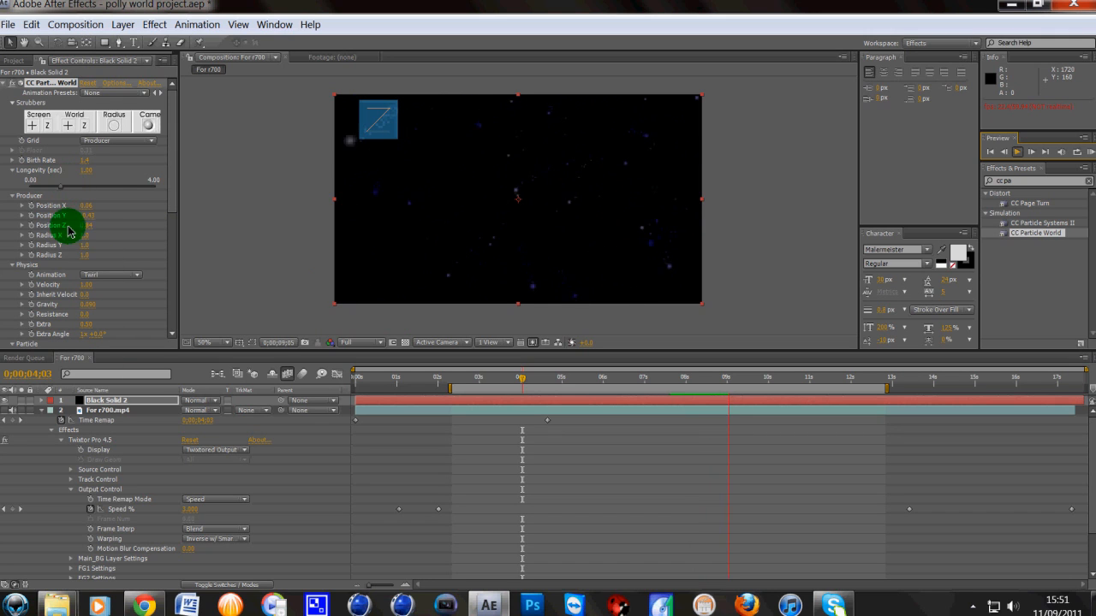
{"action": "left_click", "coordinate": [173, 207]}
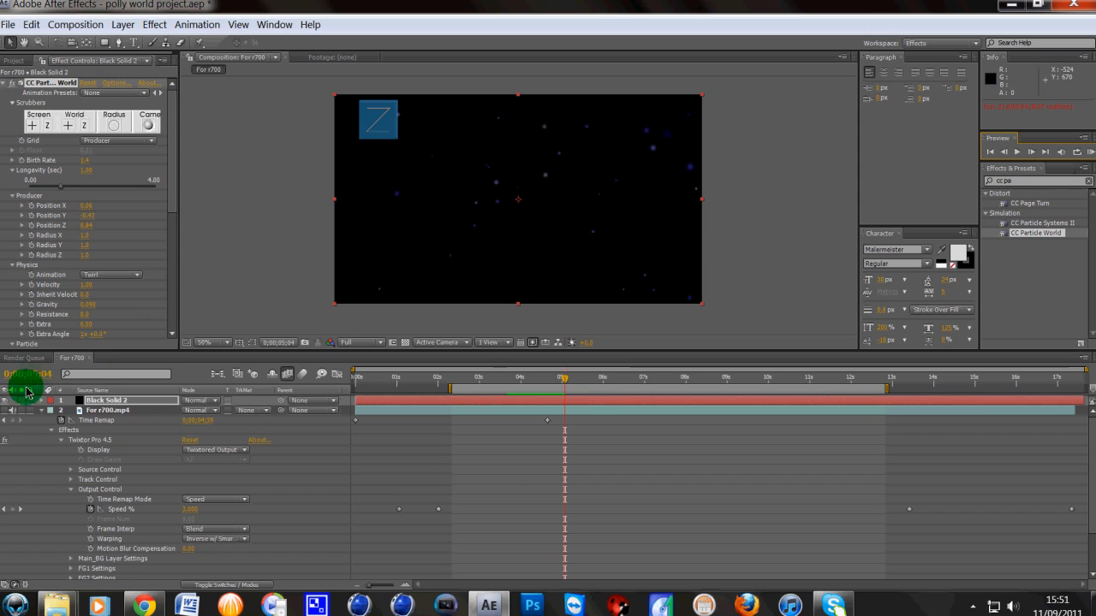
- Show the For r700.mp4 layer beneath the particles, set the effect's Grid to Off, and hide the clip again
{"action": "left_click", "coordinate": [6, 411]}
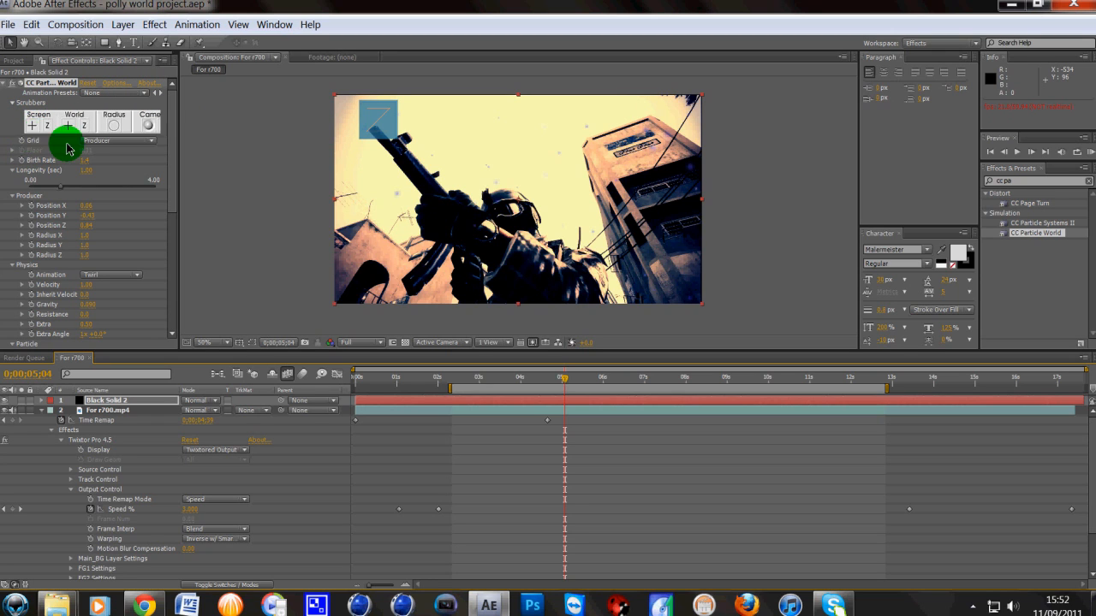
{"action": "left_click", "coordinate": [125, 142]}
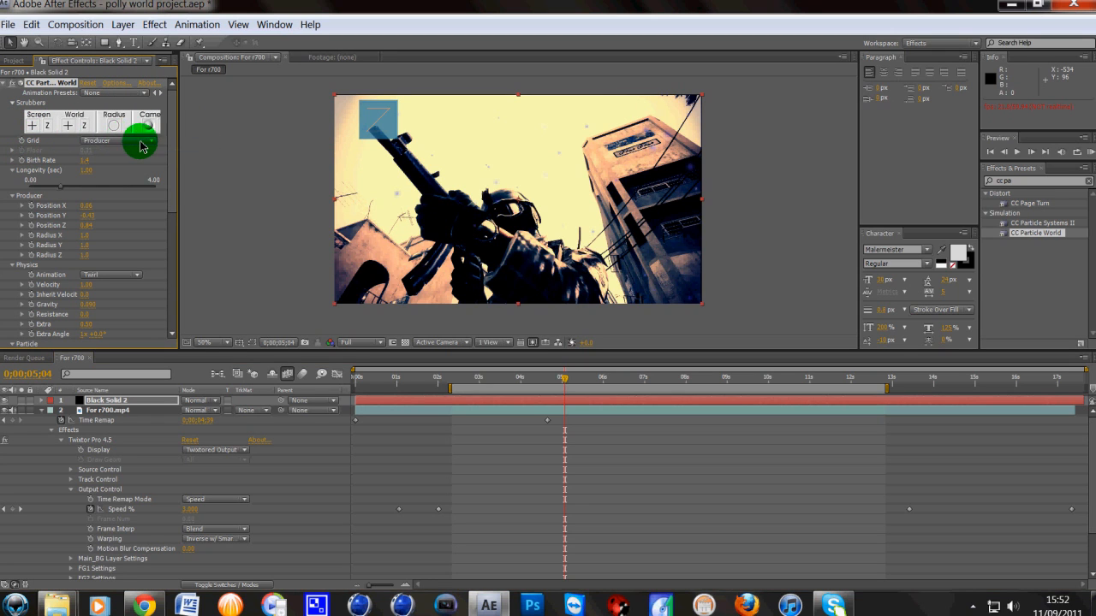
{"action": "left_click", "coordinate": [120, 111]}
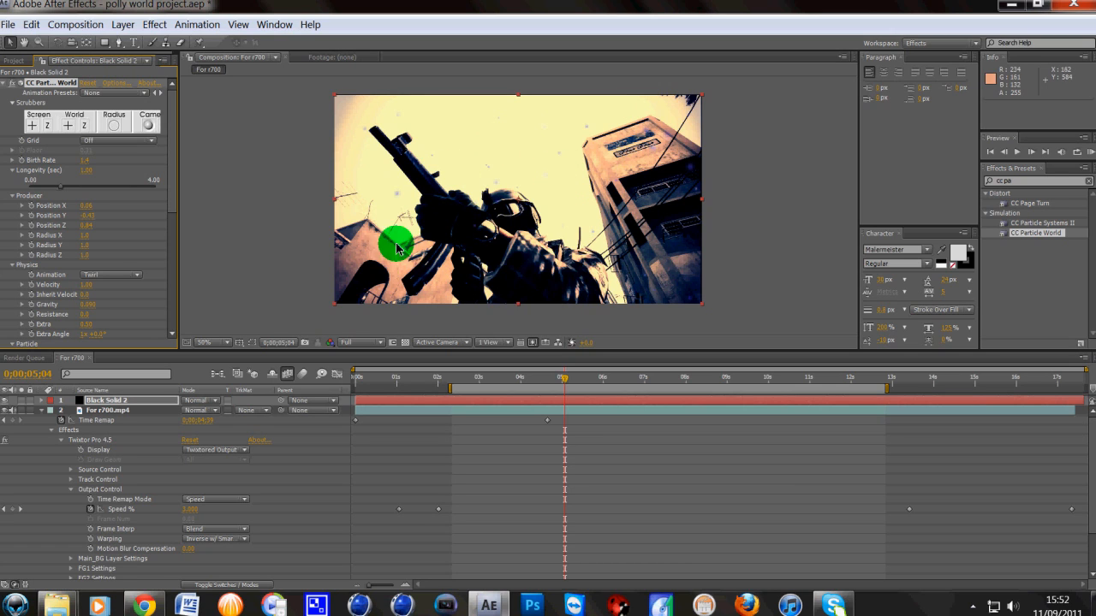
{"action": "left_click", "coordinate": [5, 412]}
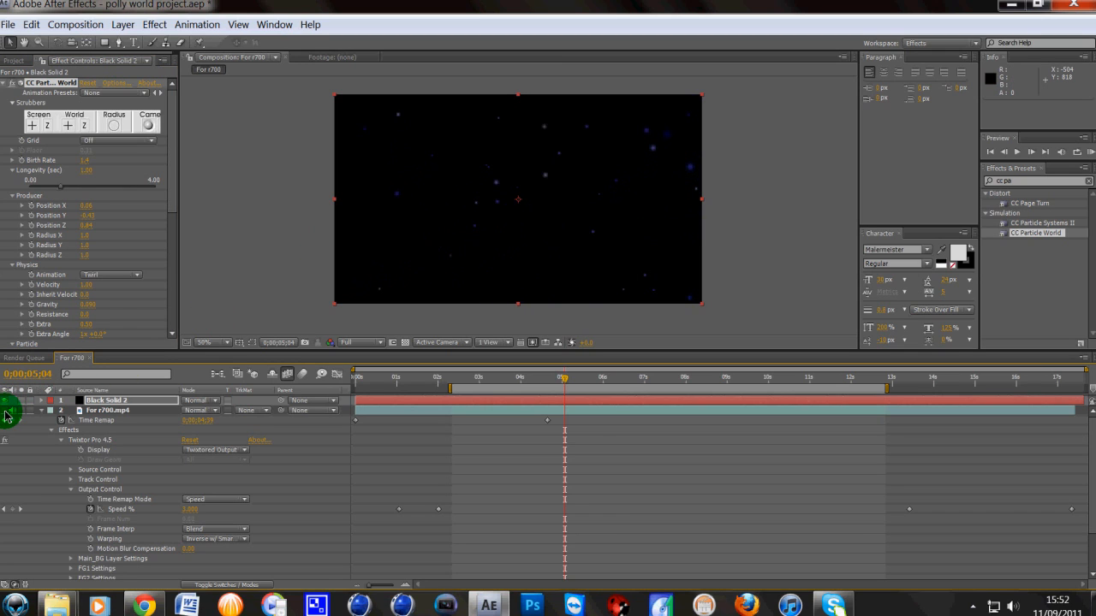